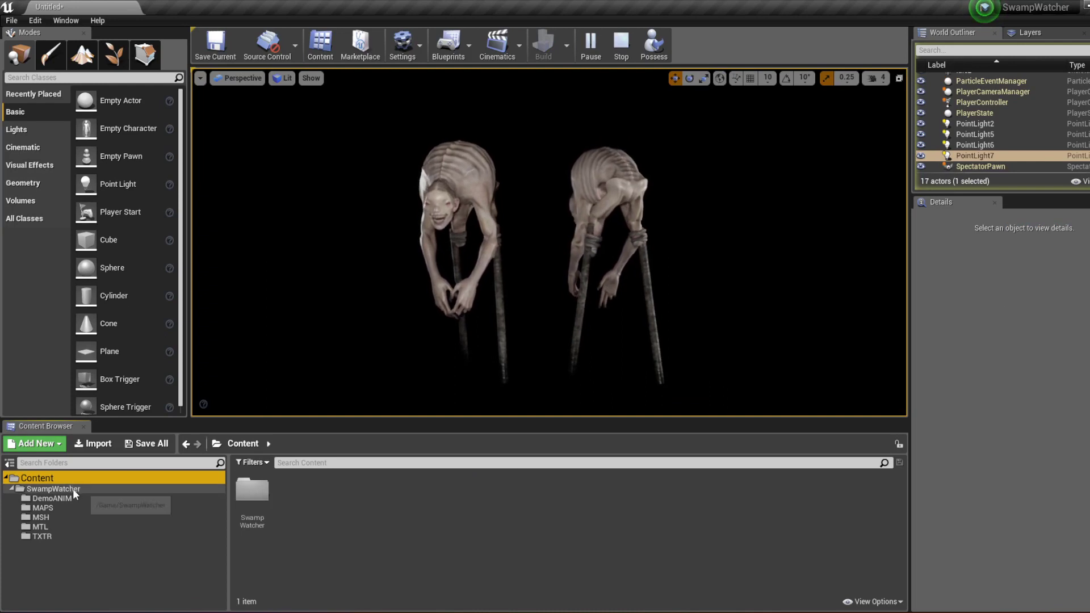
# - Browse the DemoANIM, MAPS, MSH, MTL and TXTR folders in the Content Browser
pyautogui.click(74, 498)
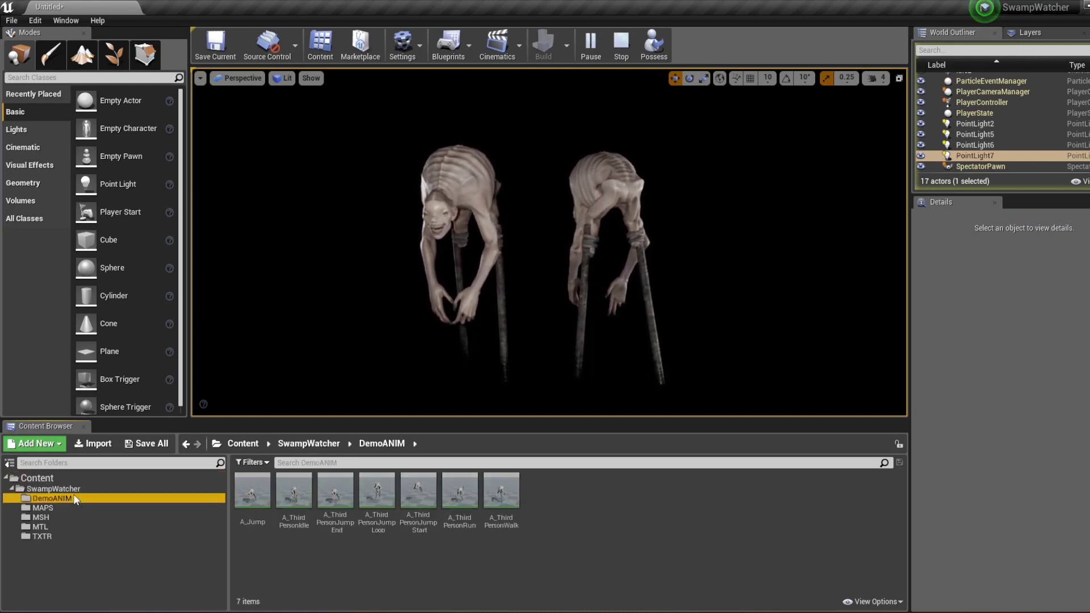
pyautogui.click(72, 509)
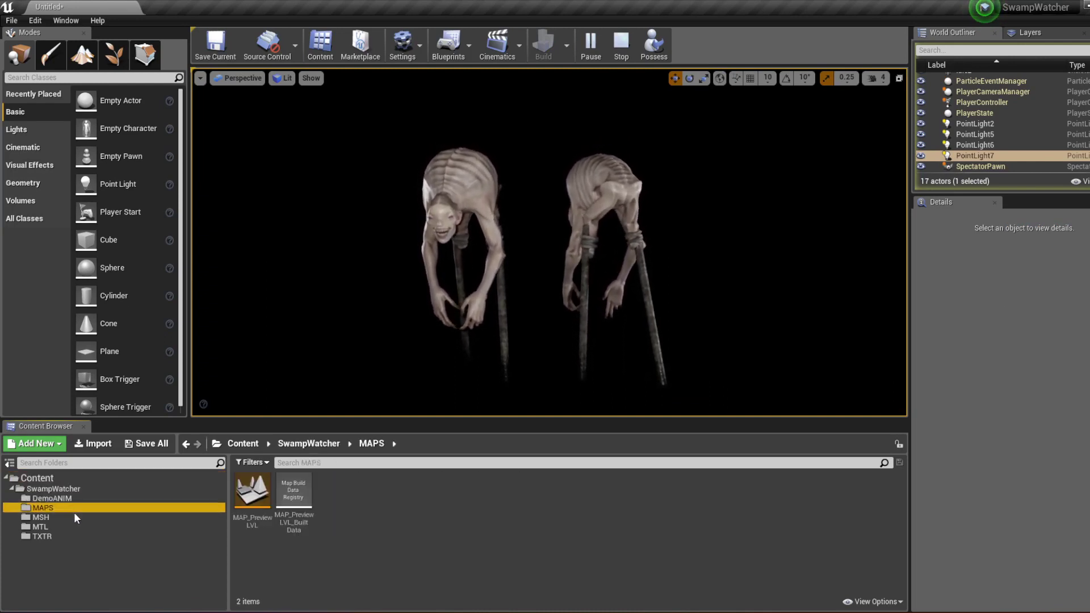
pyautogui.click(76, 517)
pyautogui.click(79, 527)
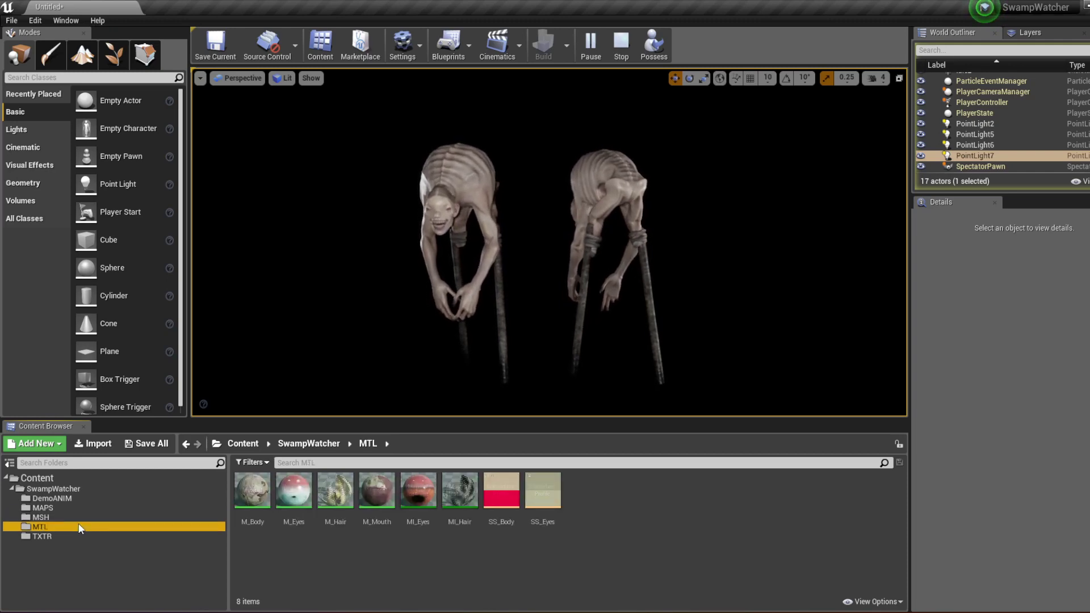
pyautogui.click(80, 535)
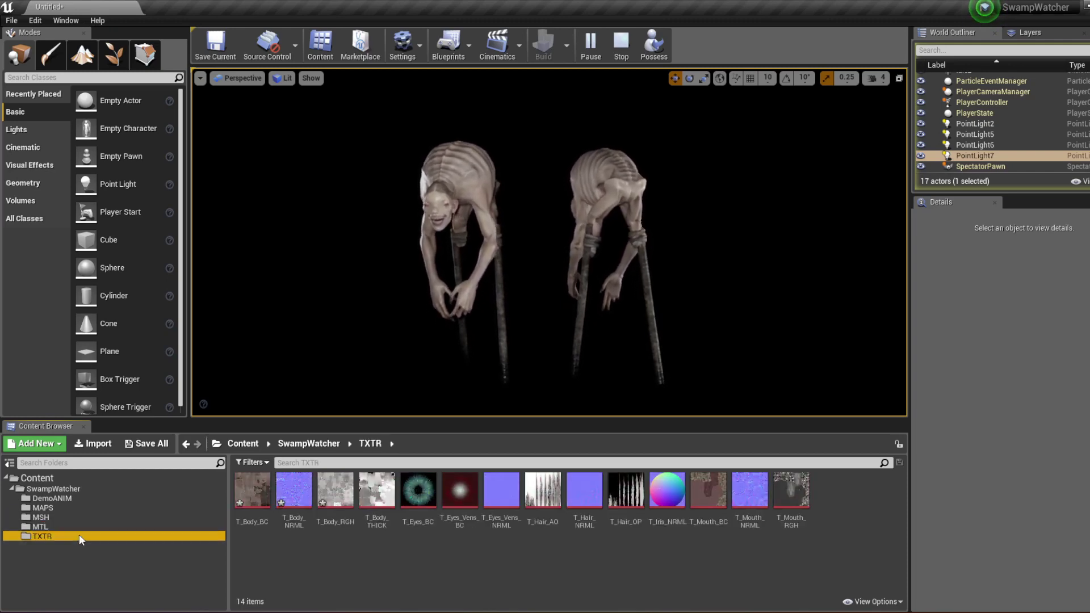
# - Return to the MSH folder, stop the play session, and open SKM_SwampWatcher
pyautogui.click(66, 517)
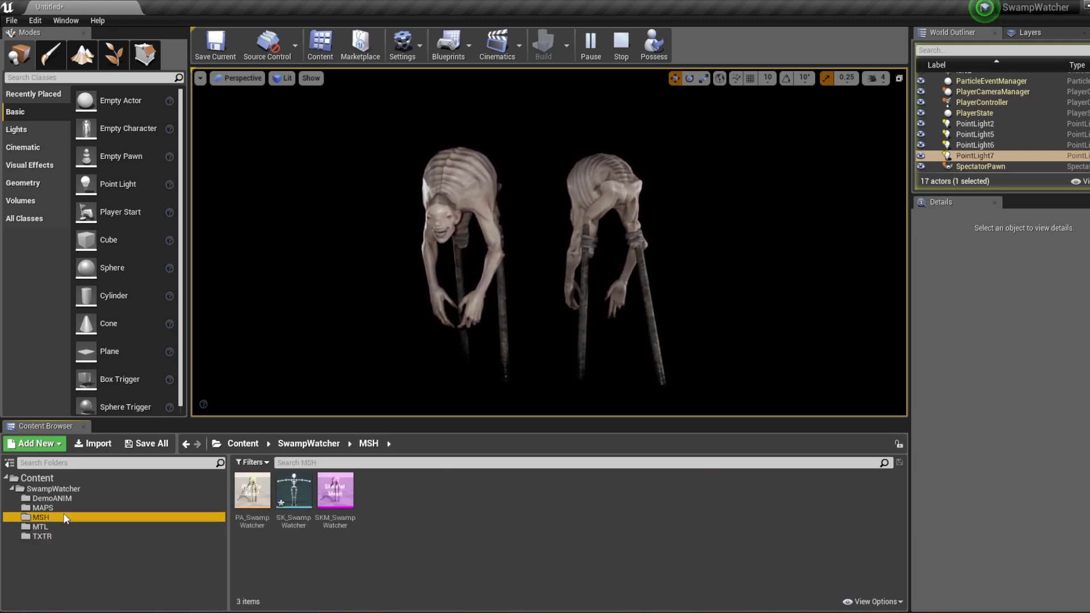
pyautogui.click(621, 55)
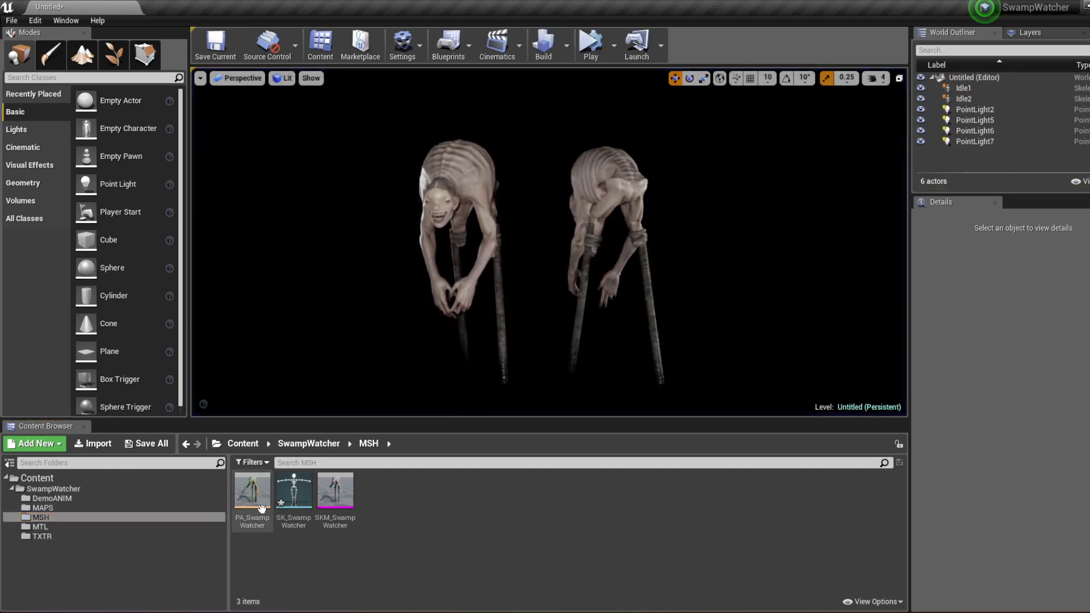
pyautogui.doubleClick(334, 493)
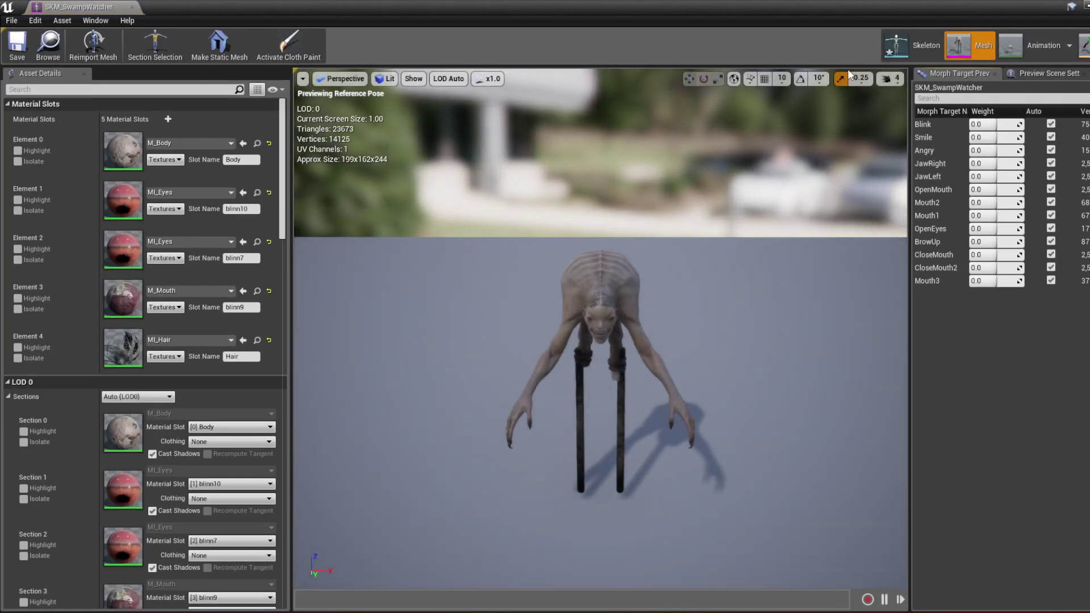
# - Switch to Skeleton mode and scroll through the bone hierarchy in the Skeleton Tree
pyautogui.click(908, 46)
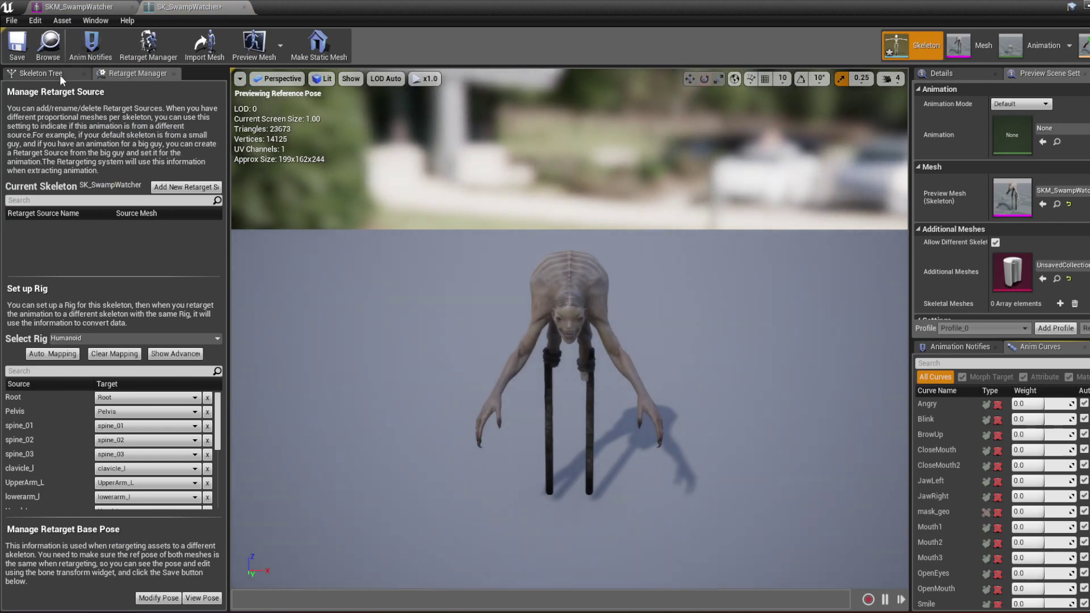
pyautogui.click(60, 74)
pyautogui.moveTo(219, 223); pyautogui.dragTo(218, 340)
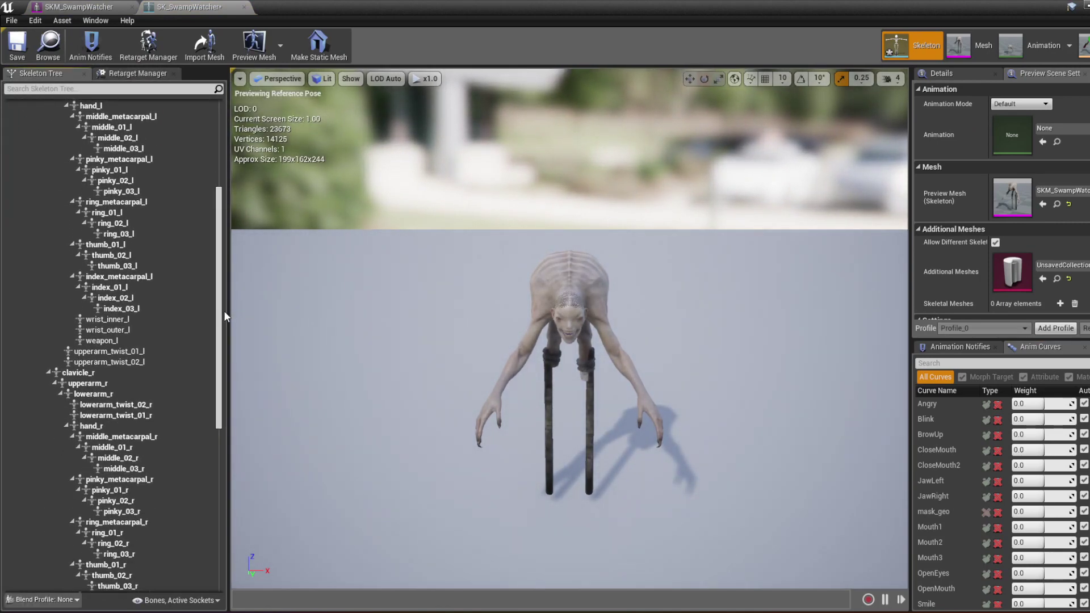
pyautogui.moveTo(218, 341); pyautogui.dragTo(199, 508)
# - Draw the full bone hierarchy over the creature with Show > Bones > All Hierarchy
pyautogui.click(350, 78)
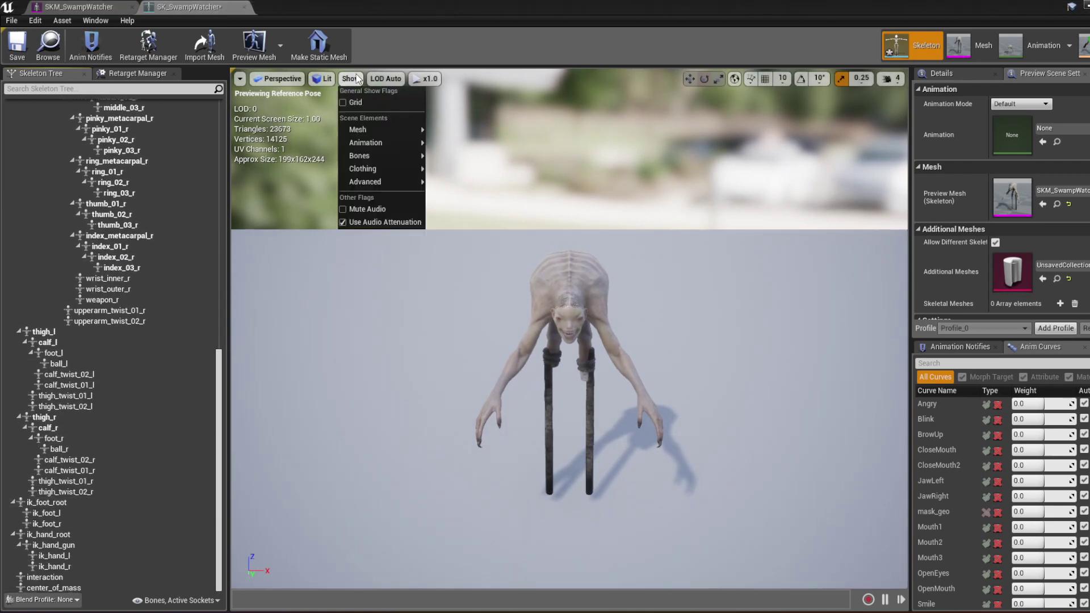
pyautogui.moveTo(394, 144)
pyautogui.moveTo(413, 160)
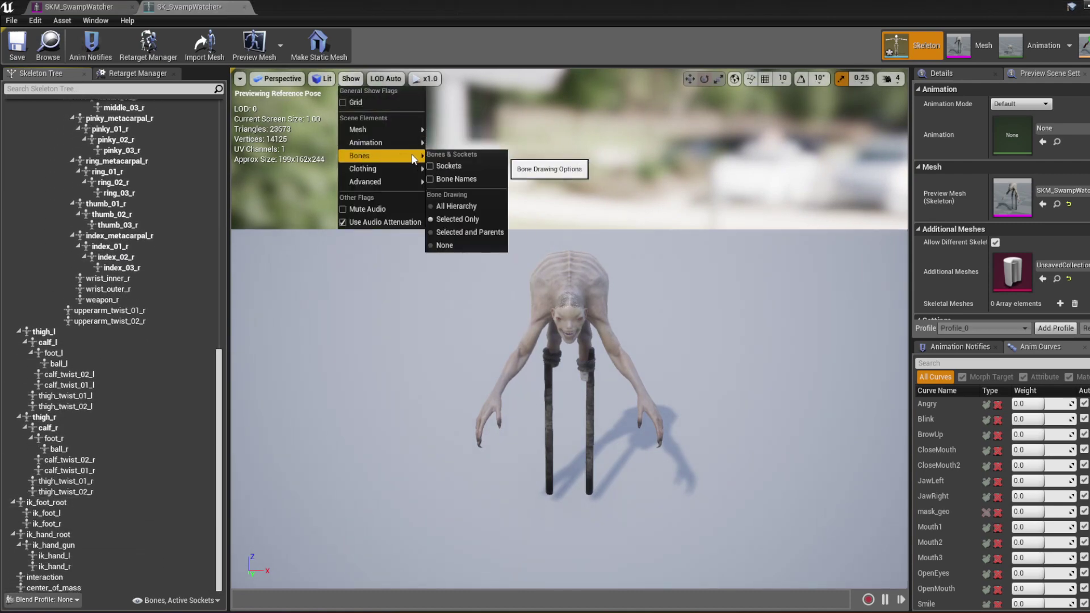
pyautogui.click(449, 207)
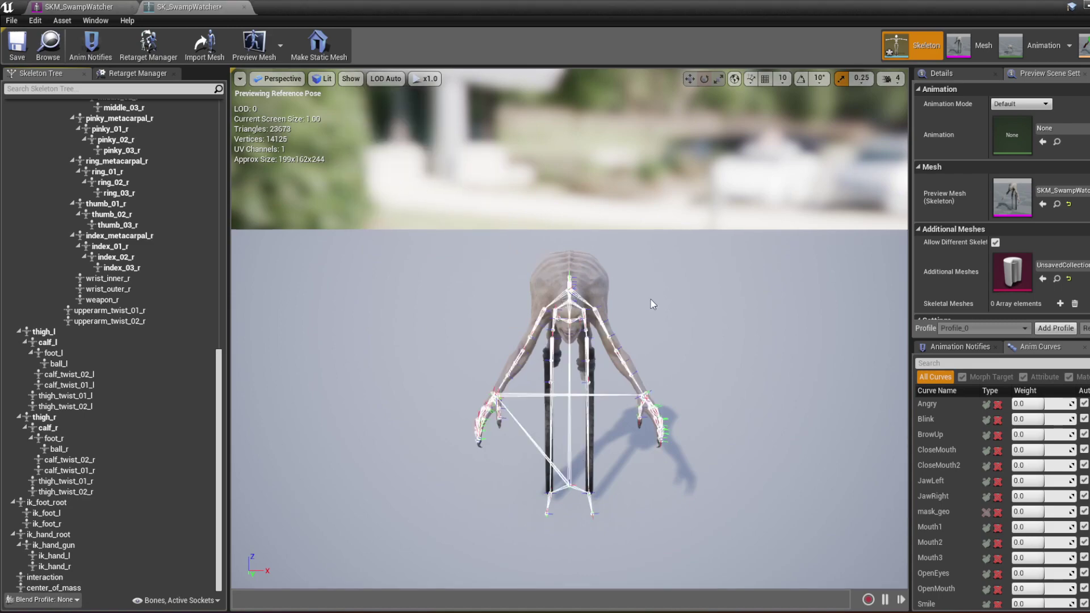
# - Select the jaw bone and test-rotate it open
pyautogui.moveTo(651, 298); pyautogui.dragTo(568, 306)
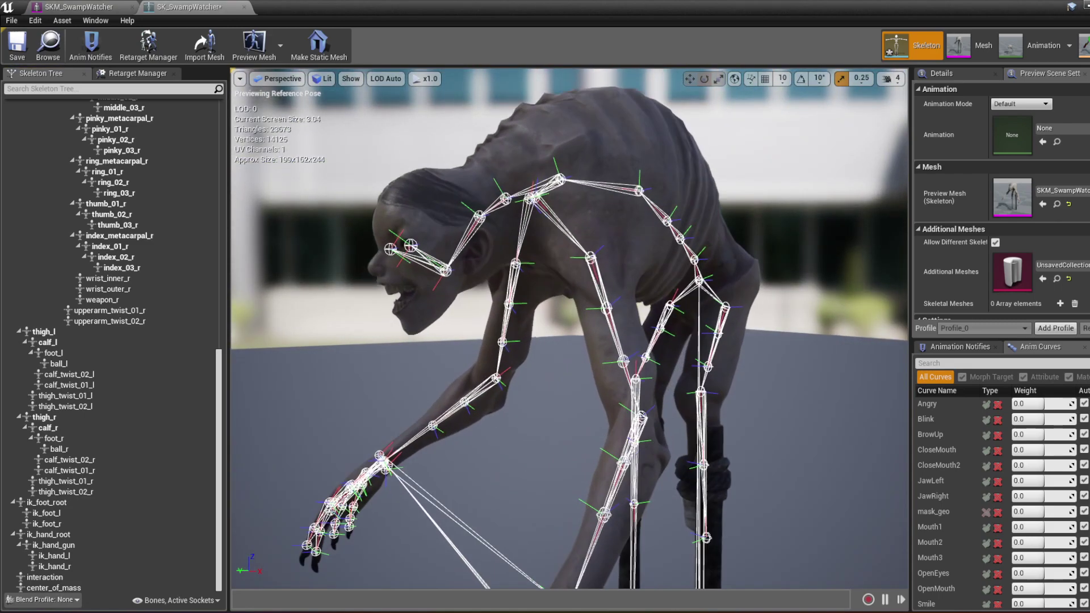
pyautogui.click(560, 179)
pyautogui.click(85, 211)
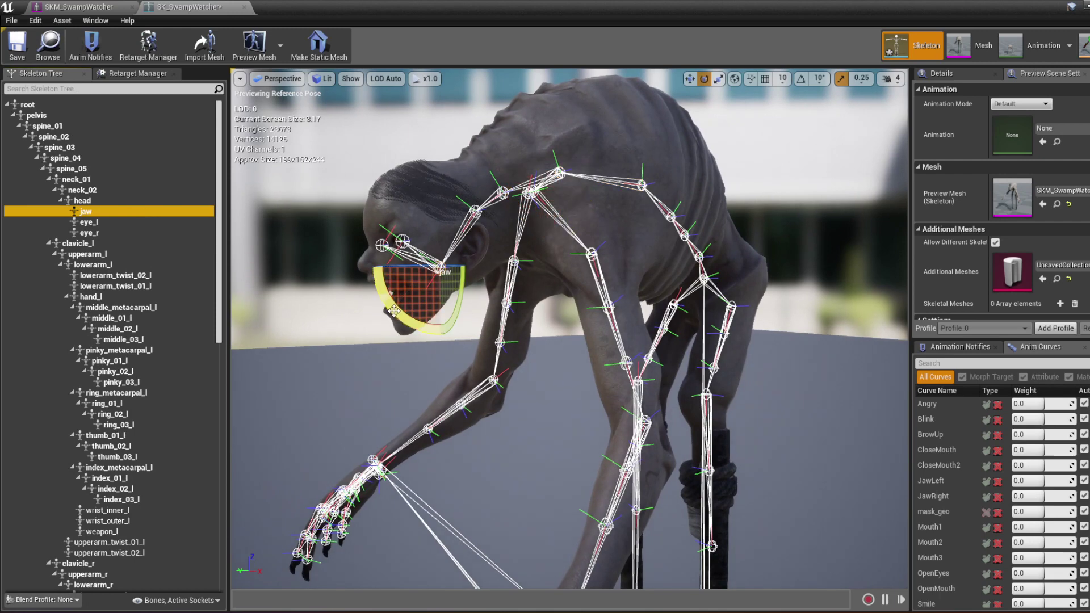
pyautogui.moveTo(394, 310); pyautogui.dragTo(397, 319)
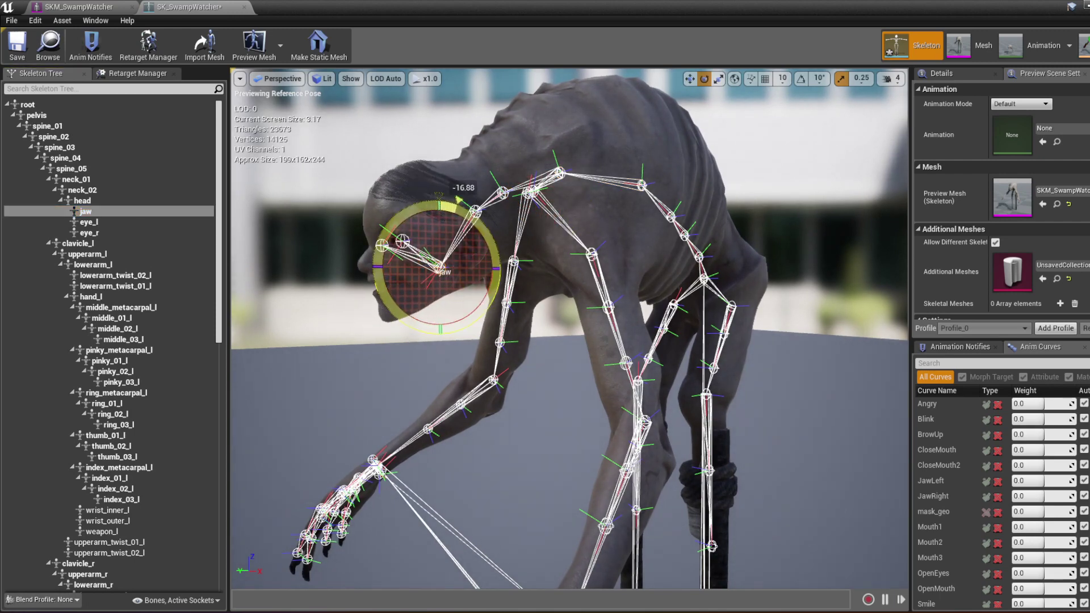
pyautogui.moveTo(397, 318); pyautogui.dragTo(397, 314)
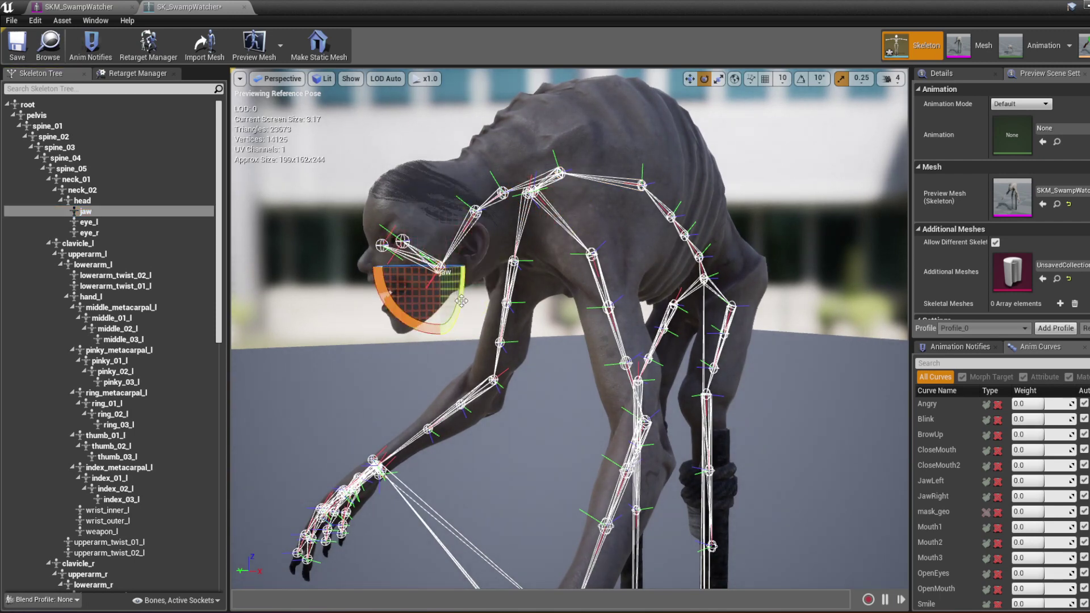
# - Draw only the selected bone, turn the creature to face the viewer, and return to Mesh mode
pyautogui.click(351, 78)
pyautogui.moveTo(389, 130)
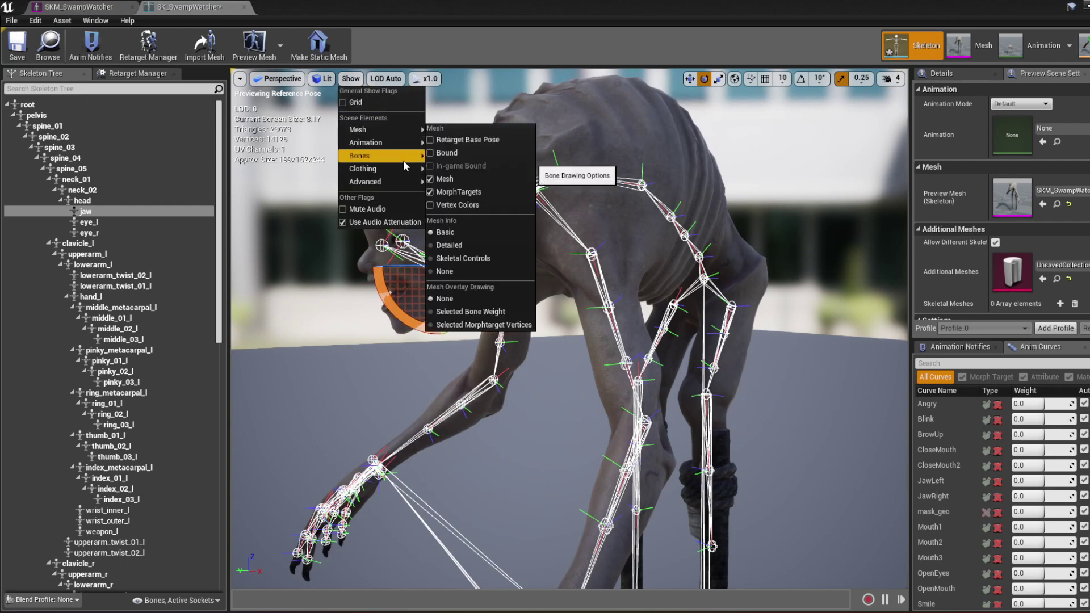
pyautogui.moveTo(405, 162)
pyautogui.click(459, 222)
pyautogui.click(457, 220)
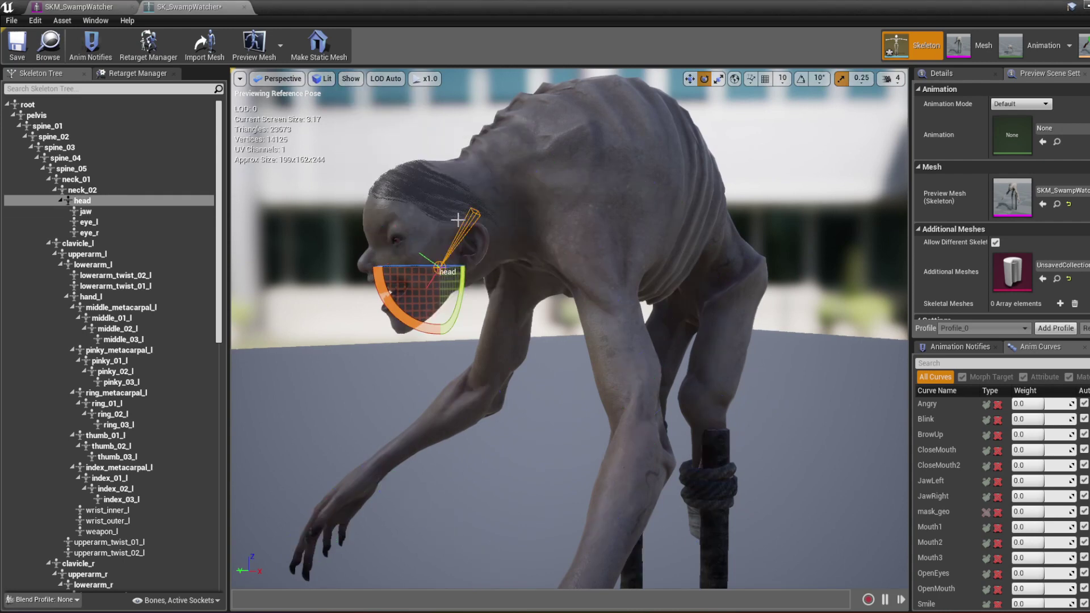
pyautogui.click(743, 208)
pyautogui.moveTo(744, 208); pyautogui.dragTo(574, 213)
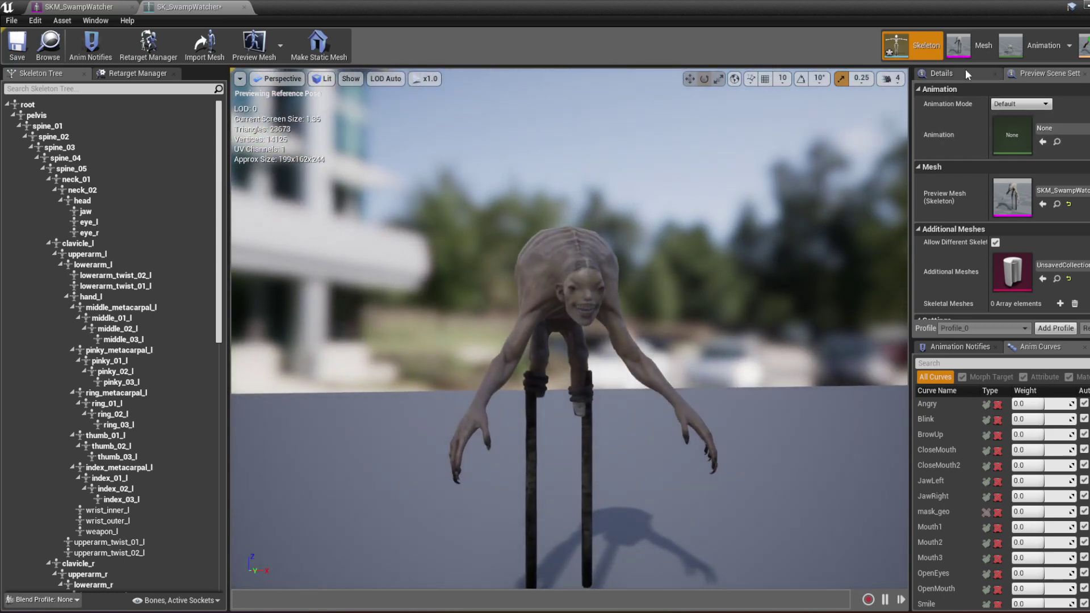
pyautogui.click(977, 50)
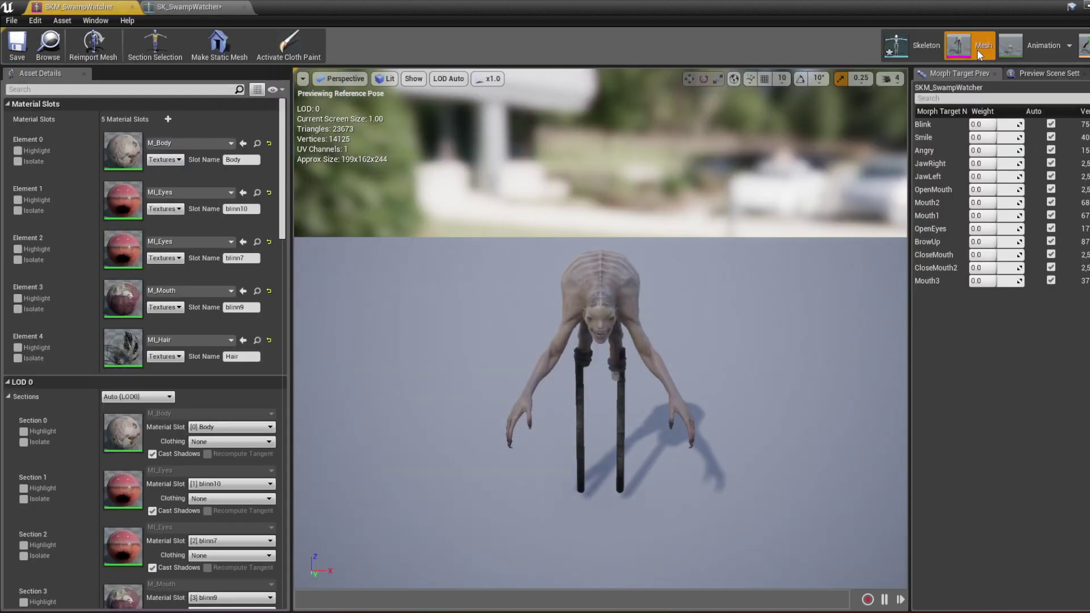
# - Assign M_Eyes to the Element 1 material slot and view the face up close
pyautogui.scroll(2, 700, 257)
pyautogui.scroll(2, 701, 256)
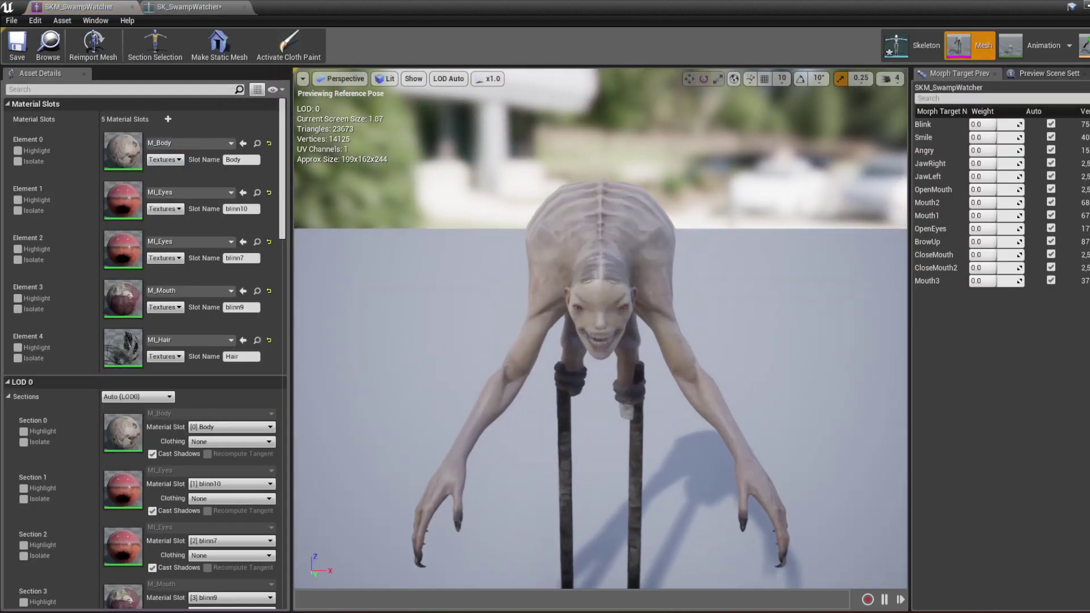
pyautogui.scroll(2, 704, 256)
pyautogui.scroll(2, 706, 256)
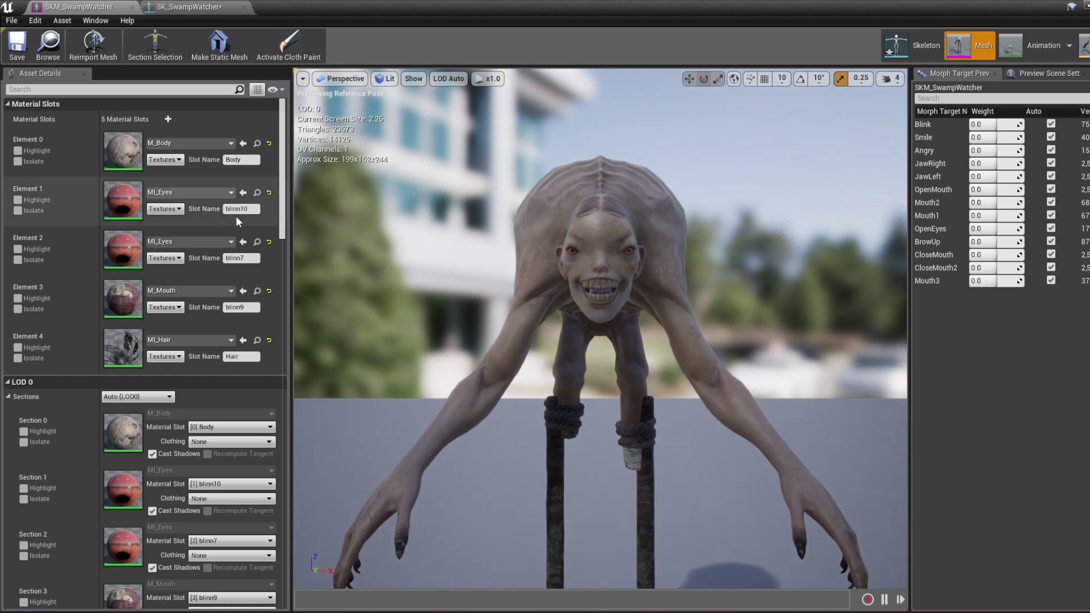
pyautogui.click(185, 193)
pyautogui.click(193, 360)
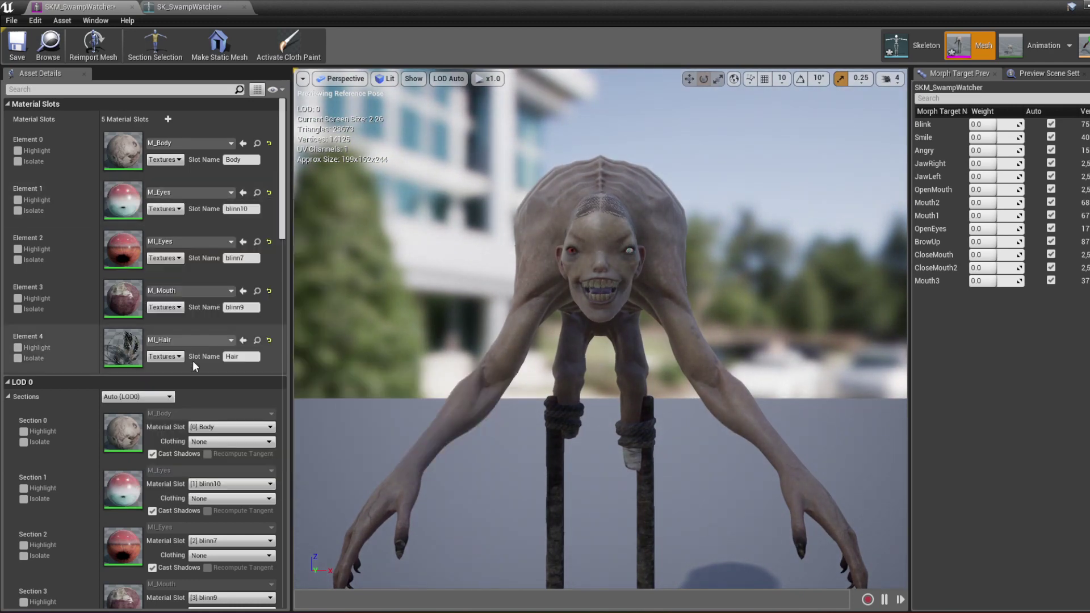
pyautogui.moveTo(730, 194); pyautogui.dragTo(738, 232)
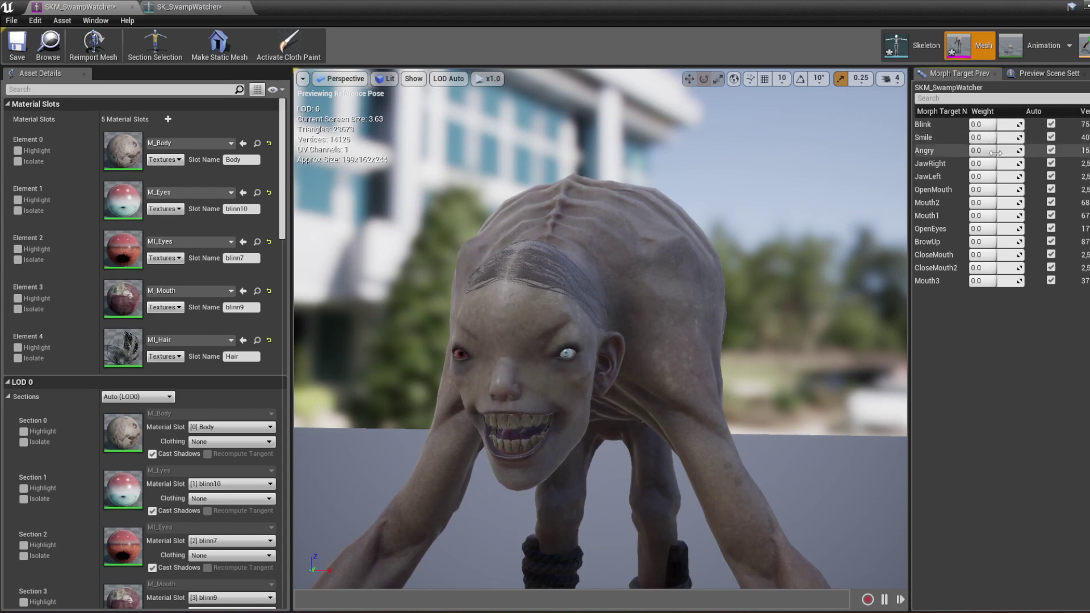
# - Preview the Angry, JawRight, JawLeft and OpenMouth morphs, then reset each to 0
pyautogui.click(1052, 152)
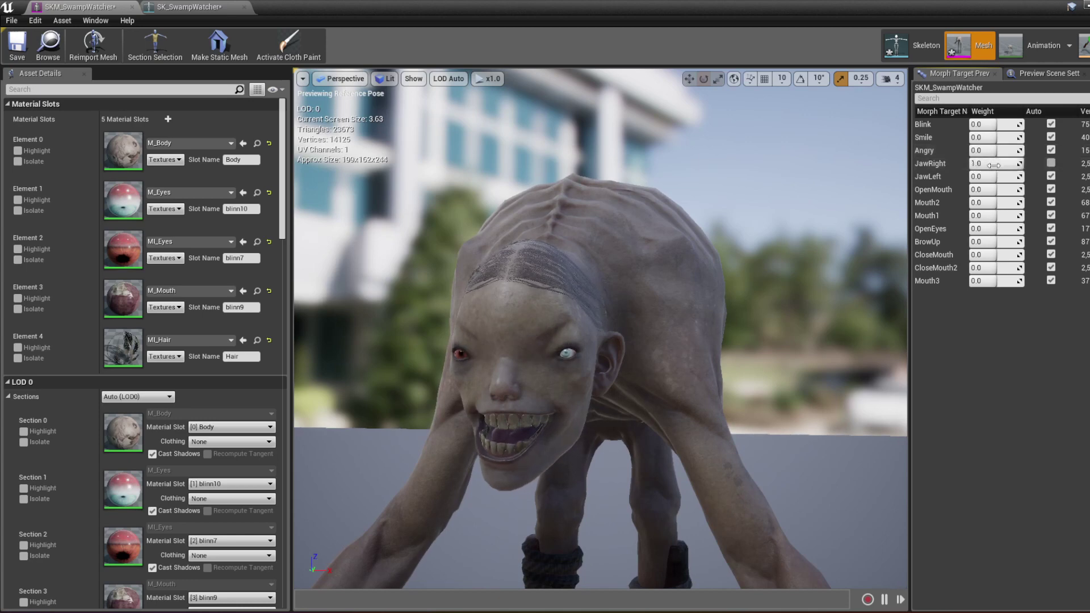
pyautogui.click(1051, 163)
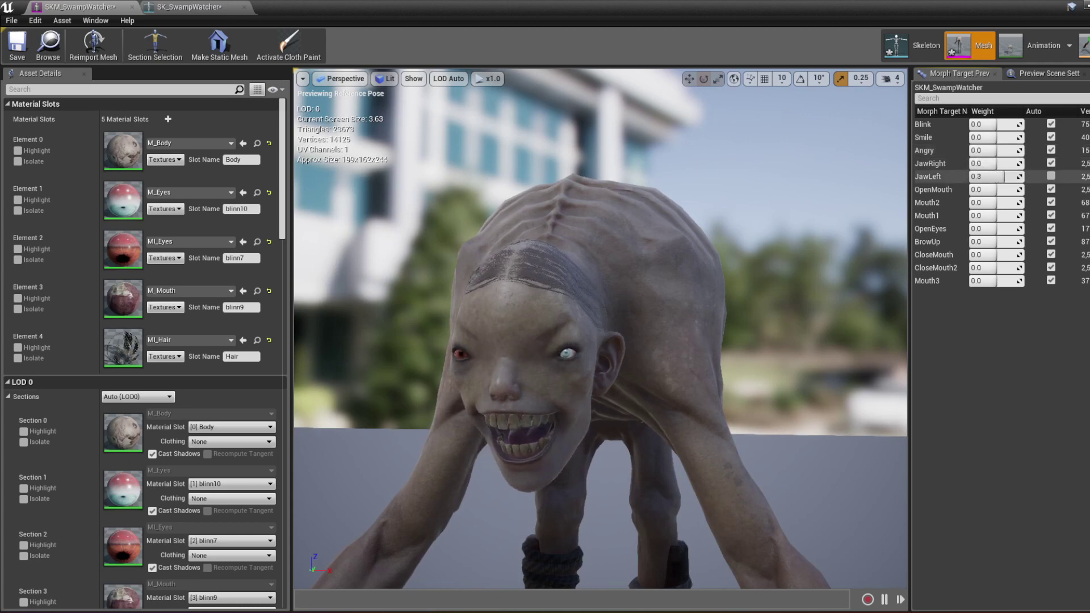
pyautogui.moveTo(994, 176); pyautogui.dragTo(1016, 176)
pyautogui.click(1052, 177)
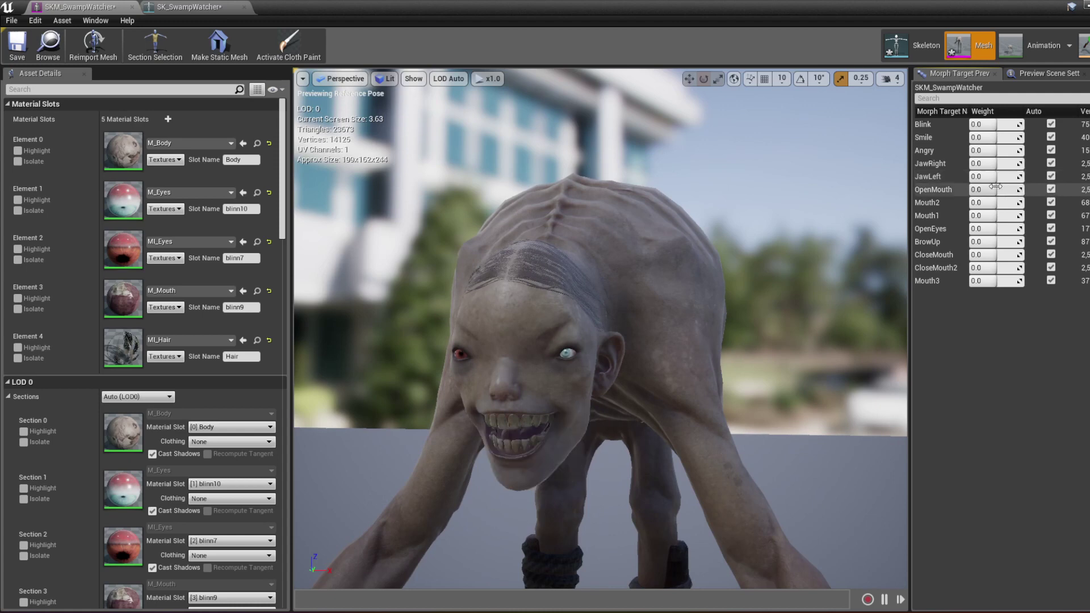
pyautogui.moveTo(1000, 190); pyautogui.dragTo(1020, 189)
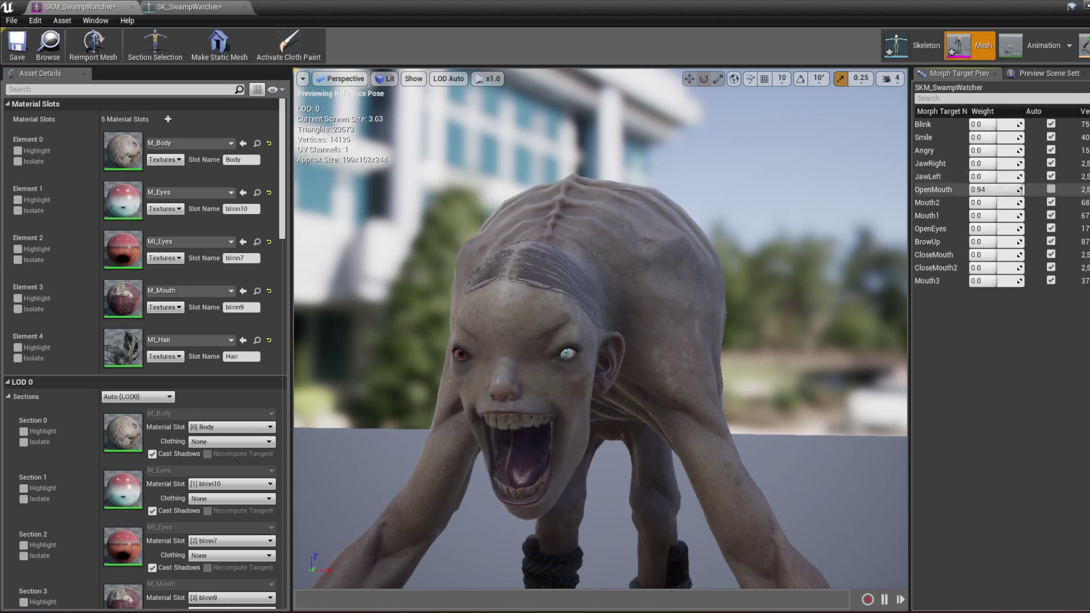
pyautogui.click(1051, 189)
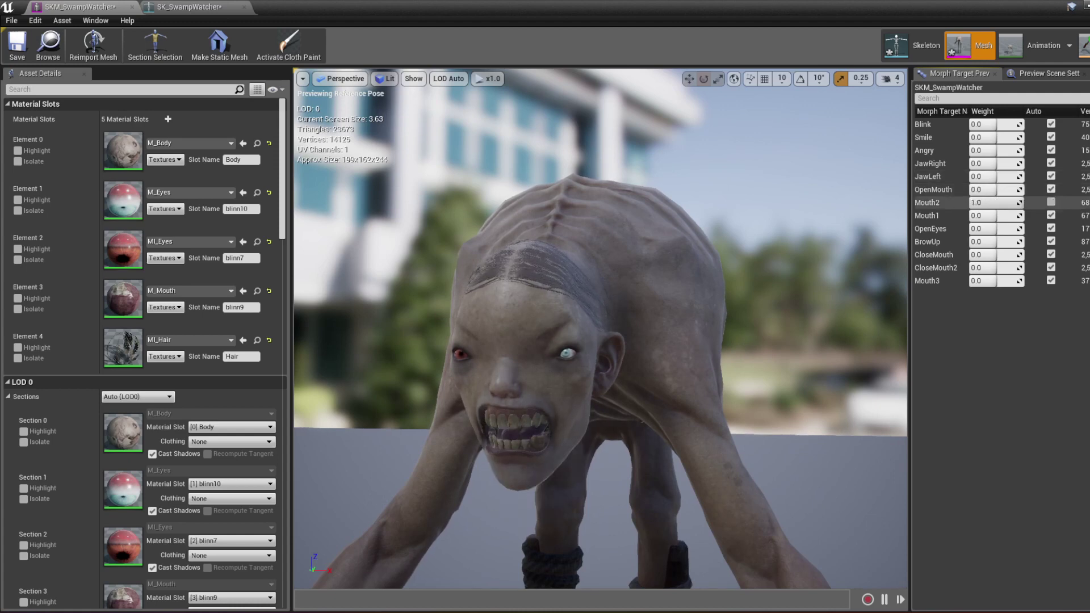
pyautogui.moveTo(903, 235); pyautogui.dragTo(885, 244)
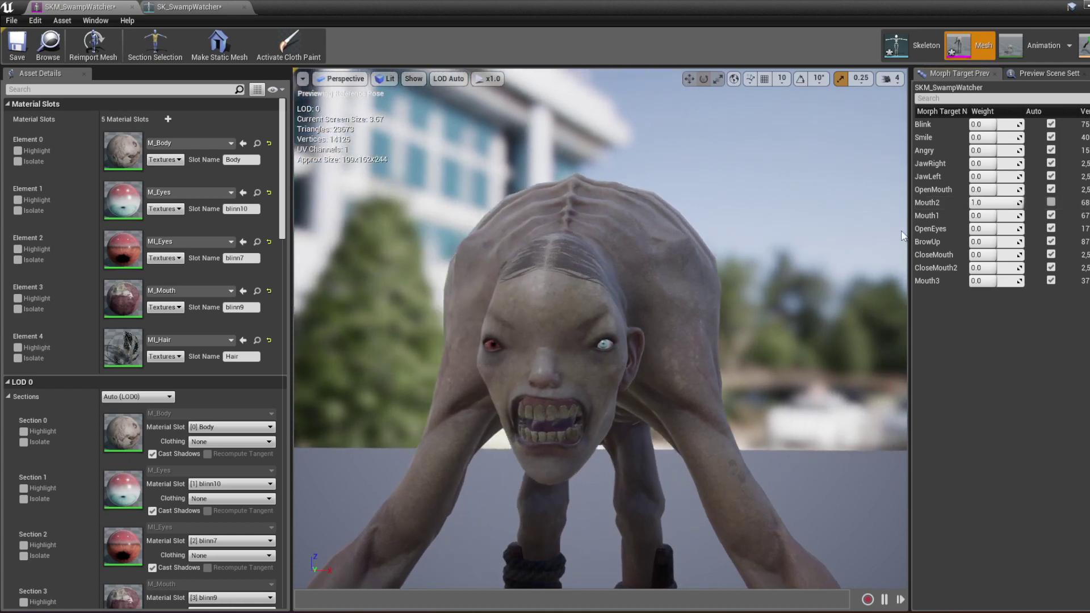
# - Preview and reset Mouth2, OpenEyes, CloseMouth, CloseMouth2 and Mouth3, then pull the view back
pyautogui.click(1051, 203)
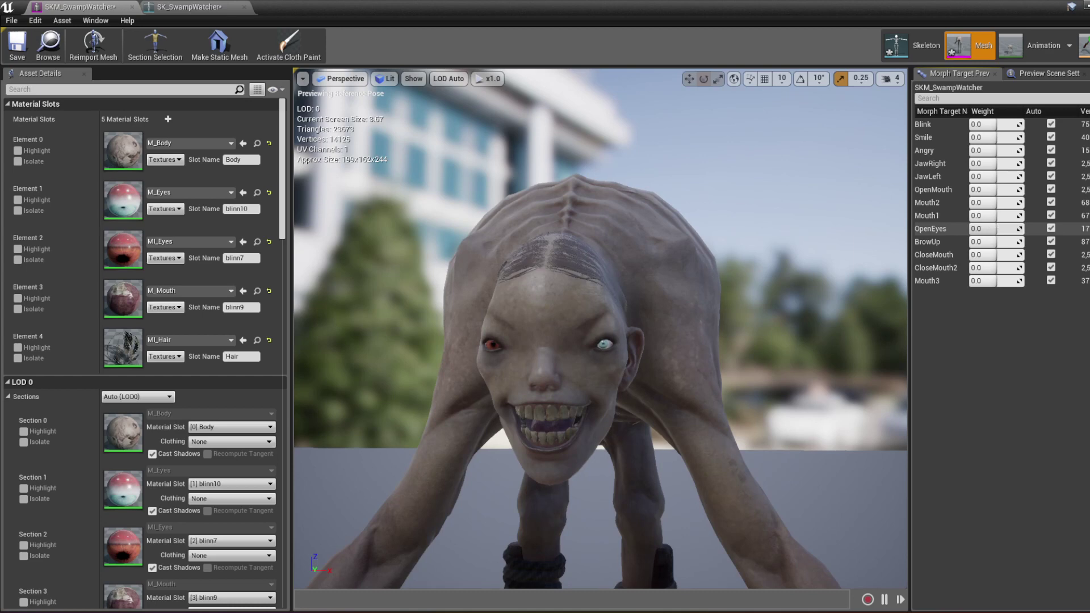
pyautogui.click(1051, 229)
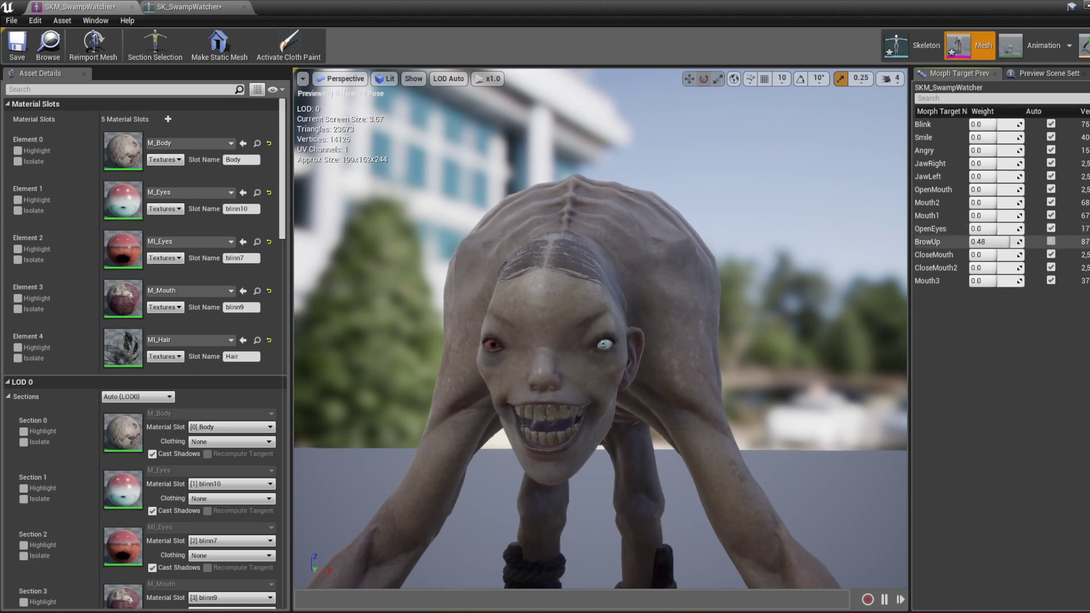
pyautogui.moveTo(985, 254); pyautogui.dragTo(1009, 255)
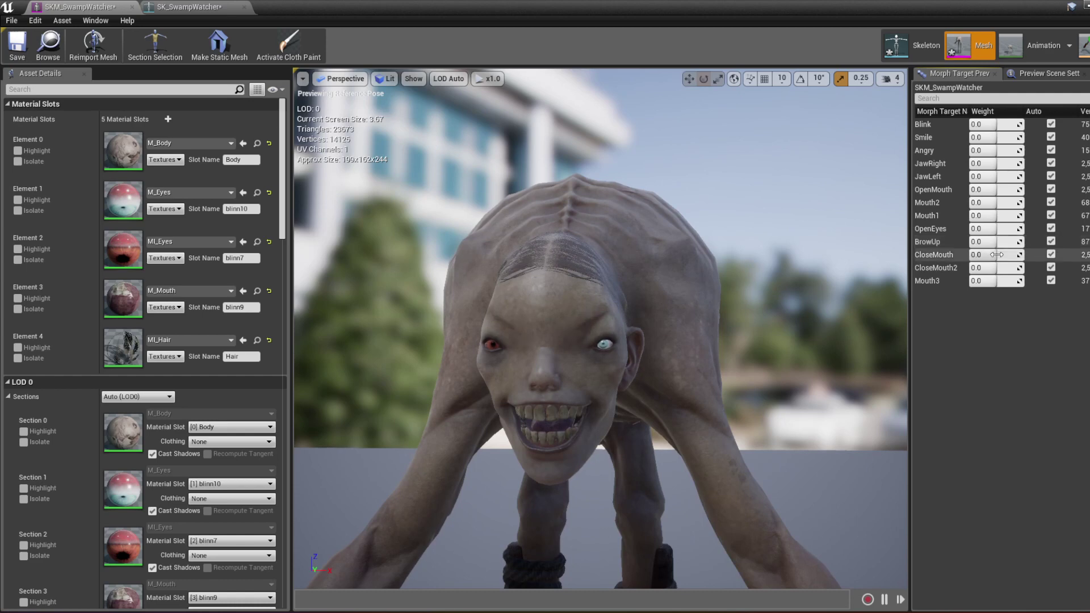
pyautogui.click(1051, 256)
pyautogui.moveTo(997, 265); pyautogui.dragTo(1021, 268)
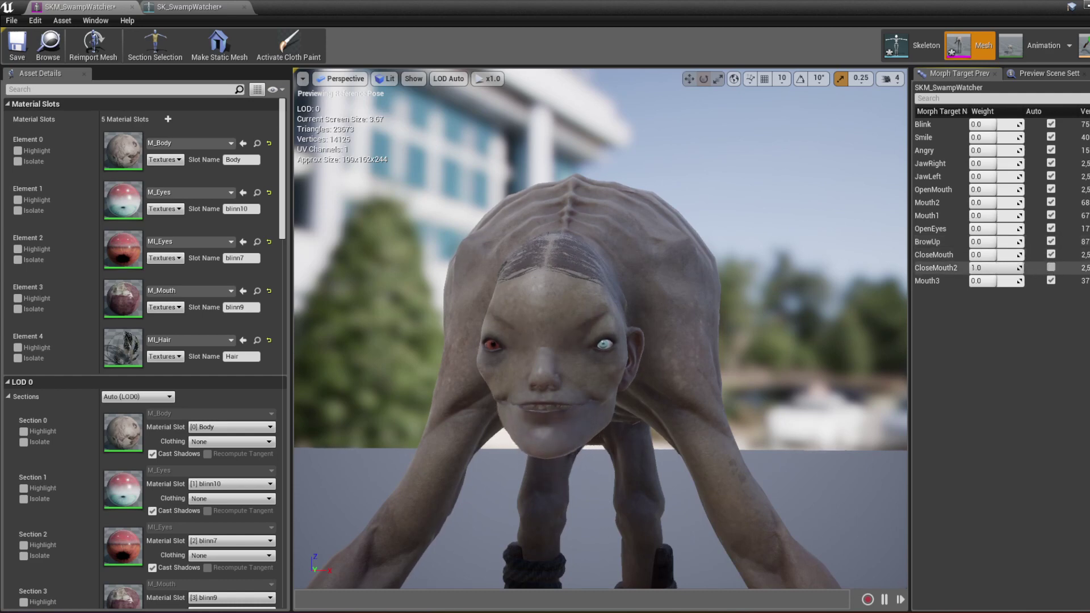
pyautogui.click(1051, 267)
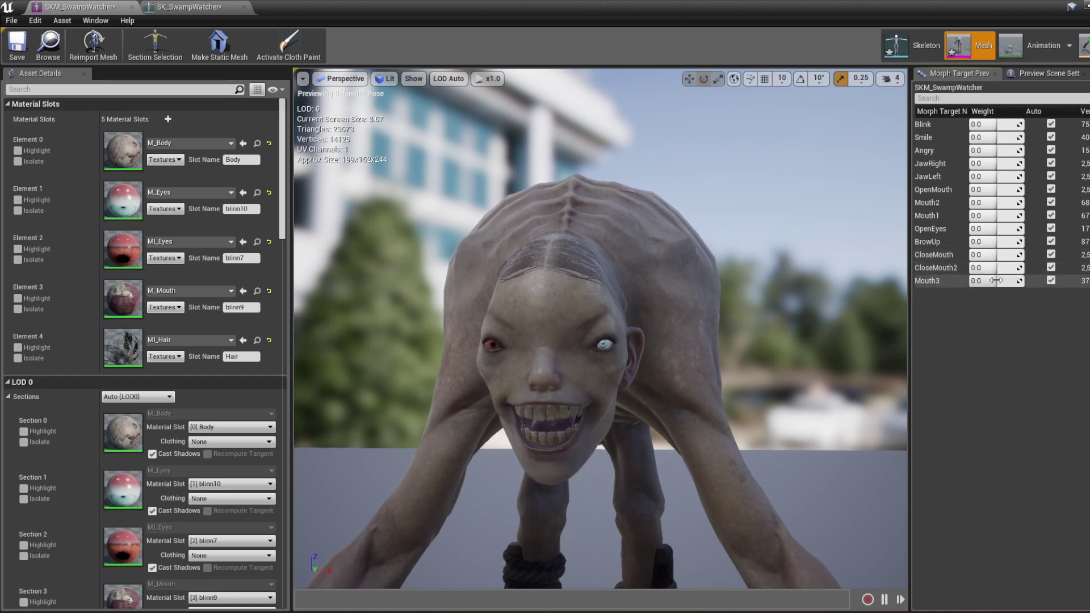
pyautogui.click(1050, 281)
pyautogui.moveTo(775, 202); pyautogui.dragTo(775, 244)
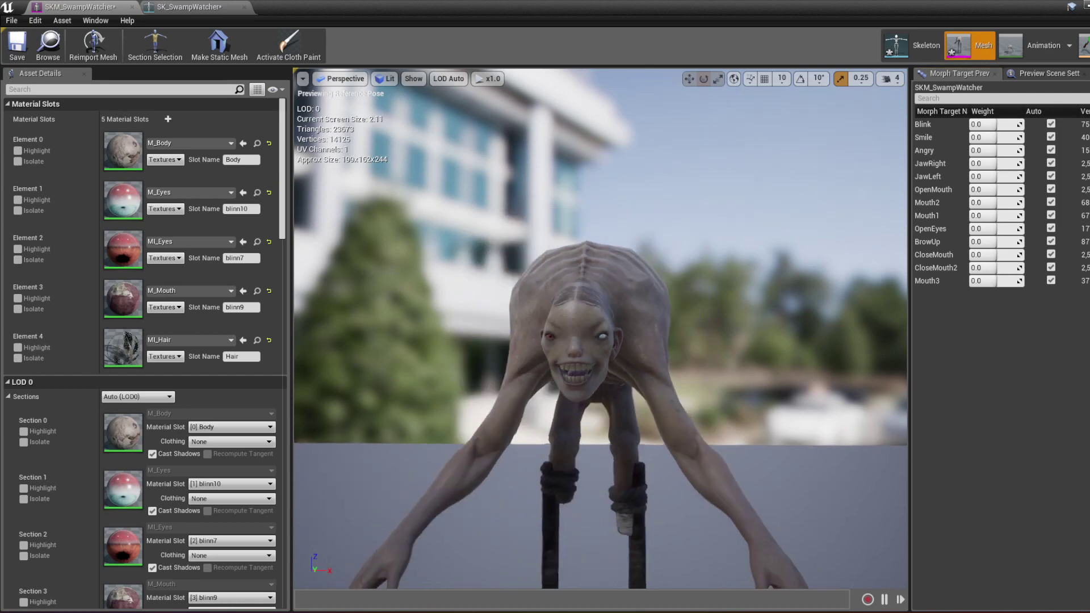
pyautogui.click(193, 341)
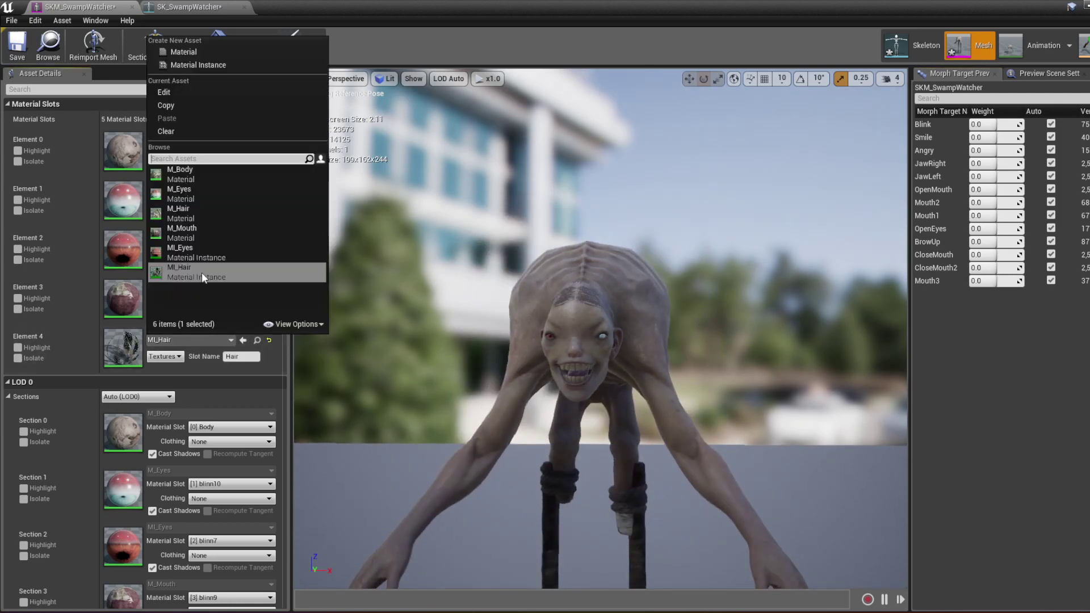
pyautogui.click(200, 213)
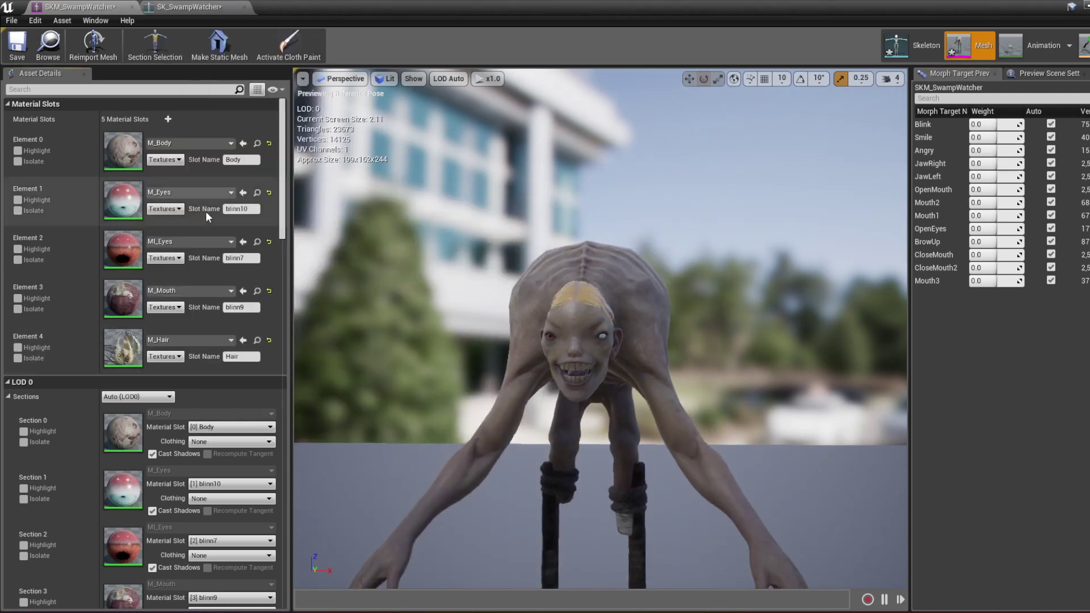
pyautogui.moveTo(507, 268); pyautogui.dragTo(497, 274)
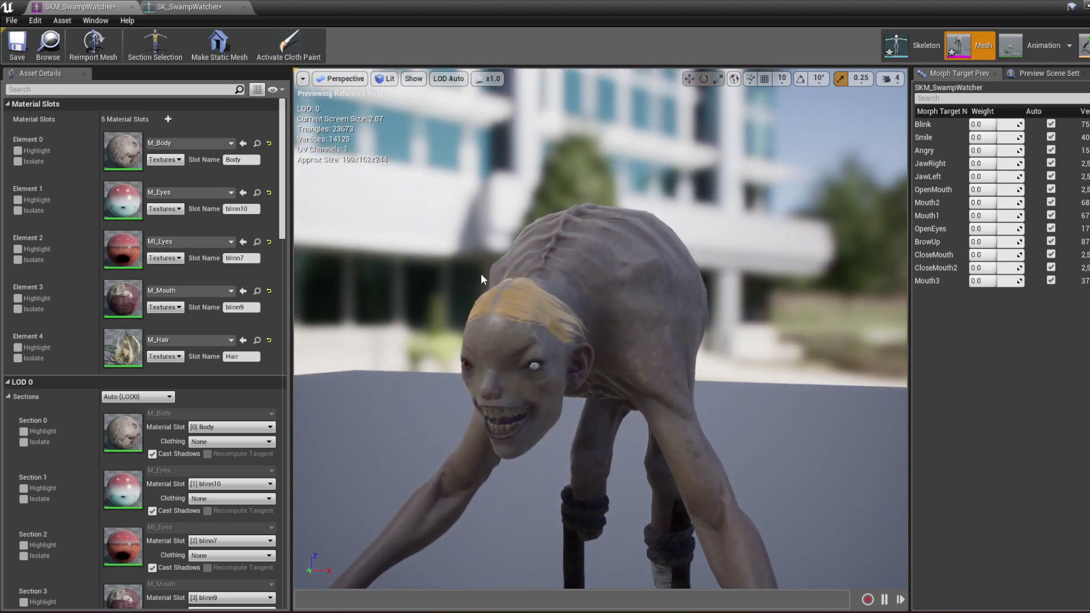
pyautogui.click(186, 341)
pyautogui.click(196, 226)
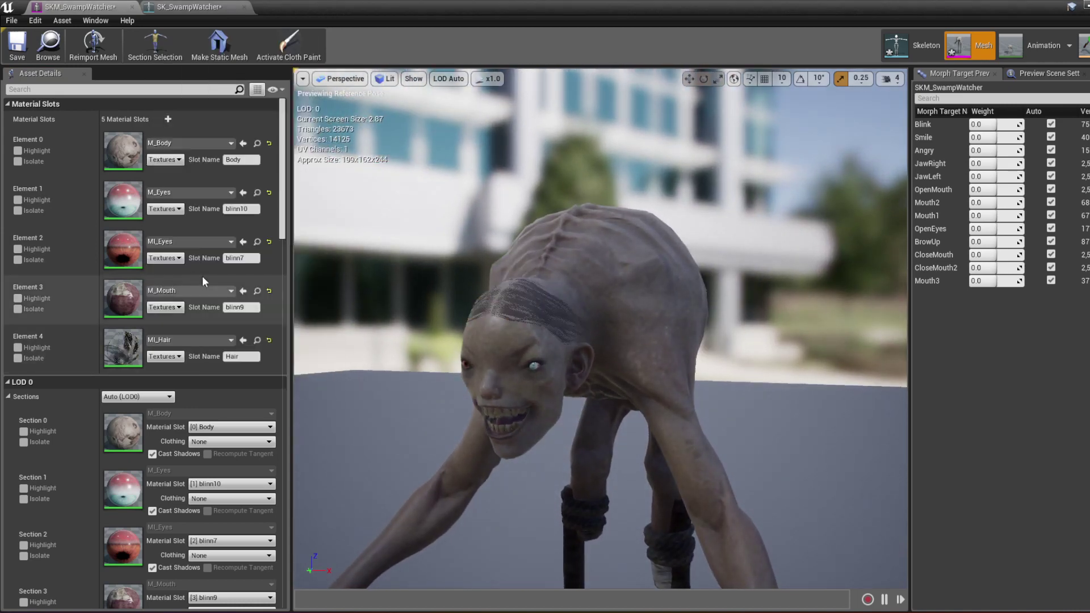
pyautogui.click(1027, 39)
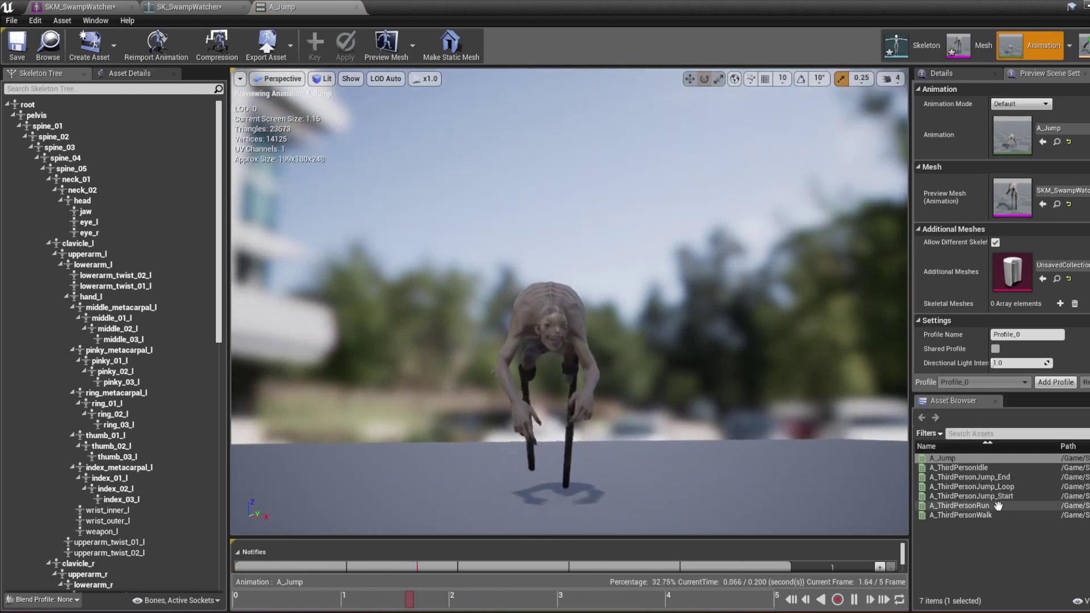
# - Preview A_ThirdPersonIdle, A_ThirdPersonRun, then A_ThirdPersonWalk, viewing the creature from several angles
pyautogui.click(1010, 468)
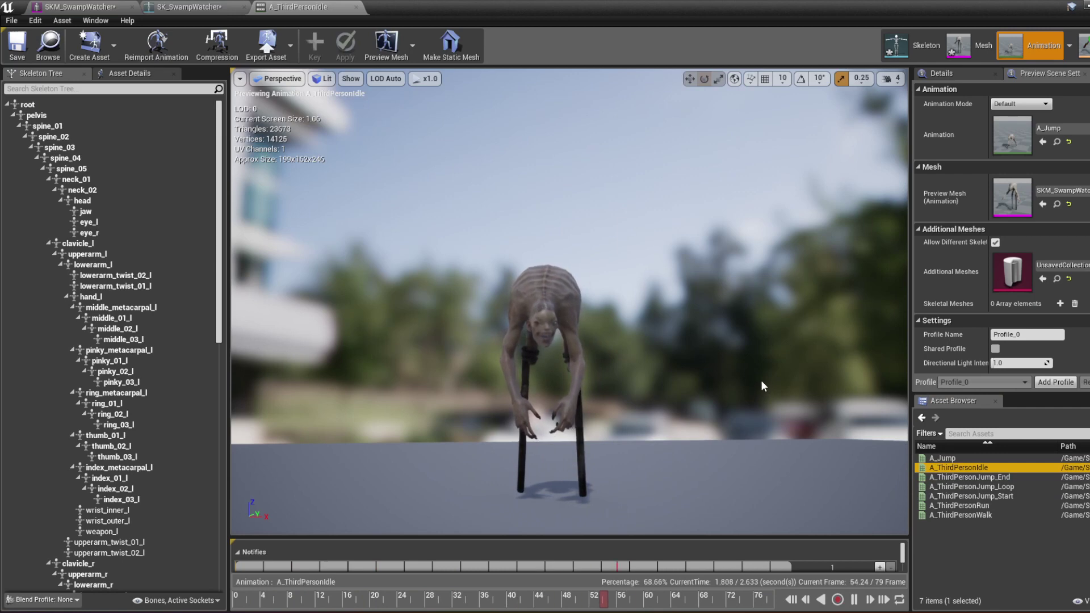
pyautogui.moveTo(761, 386); pyautogui.dragTo(802, 417)
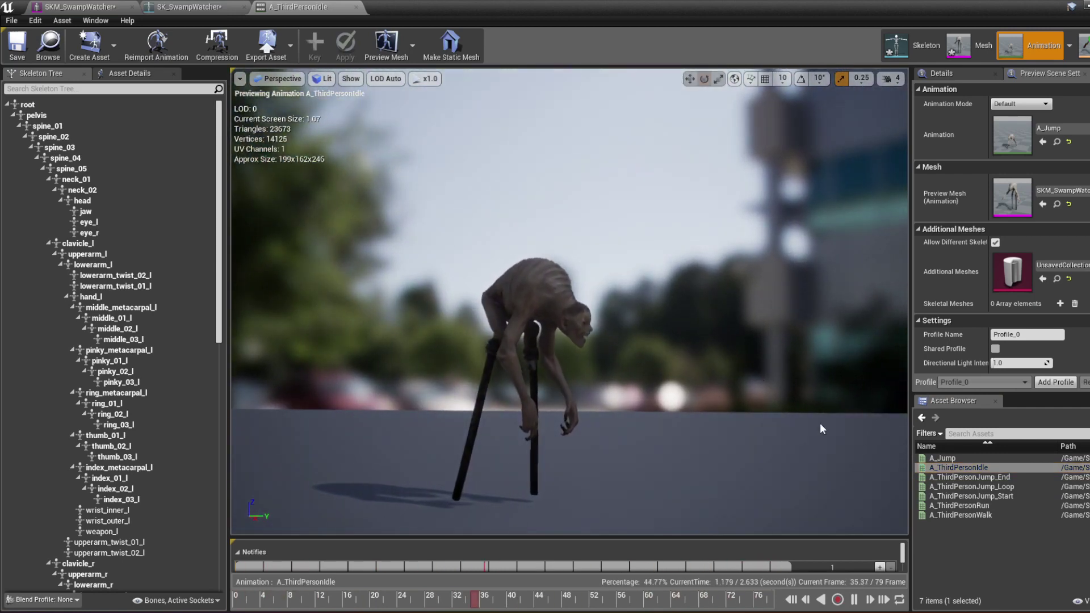
pyautogui.click(960, 506)
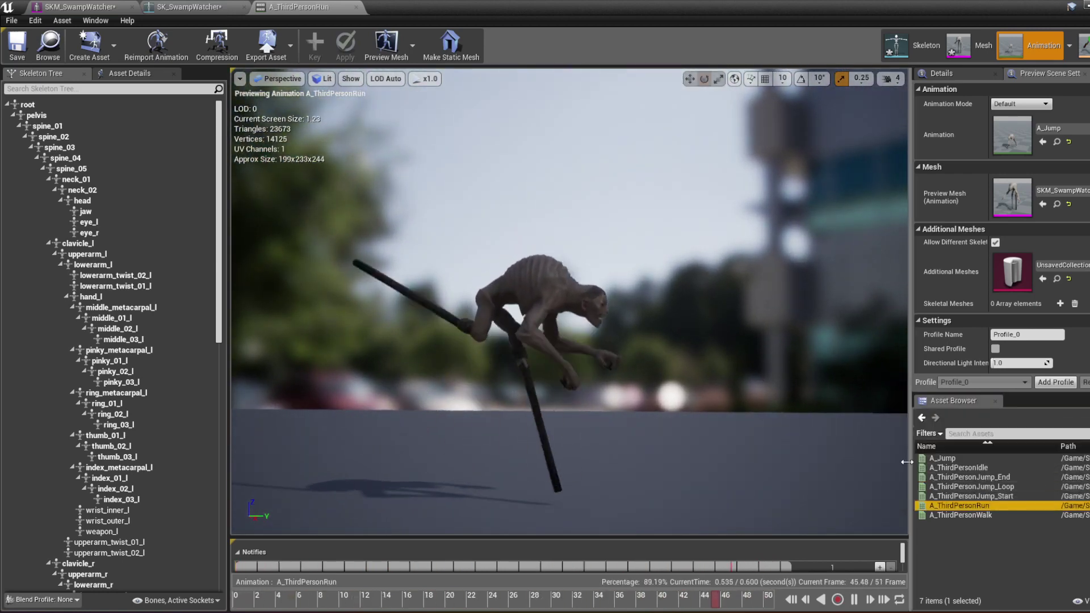
pyautogui.moveTo(718, 347); pyautogui.dragTo(624, 352)
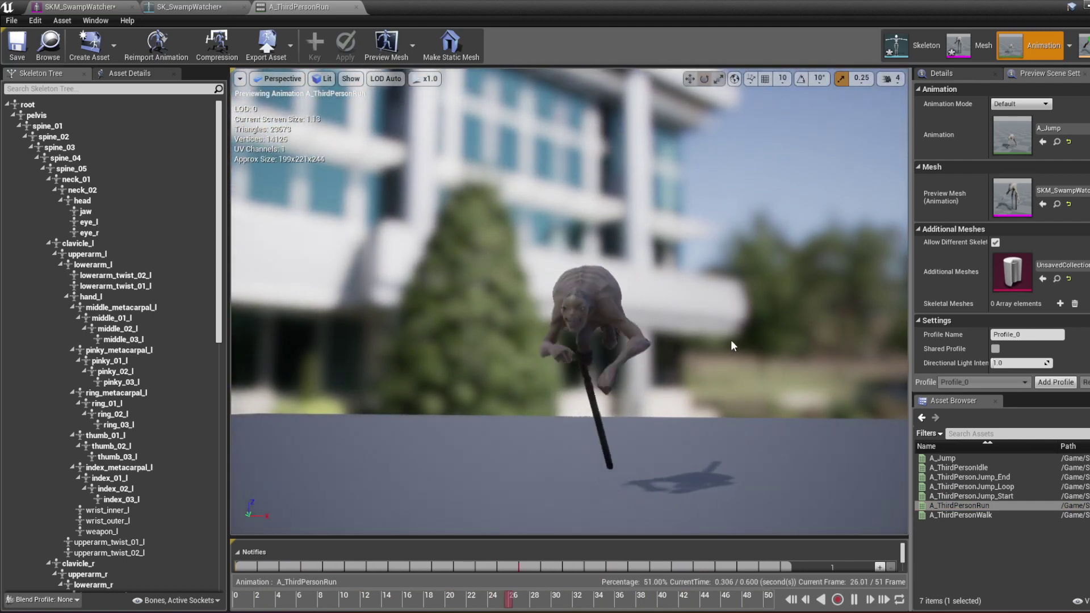
pyautogui.click(960, 514)
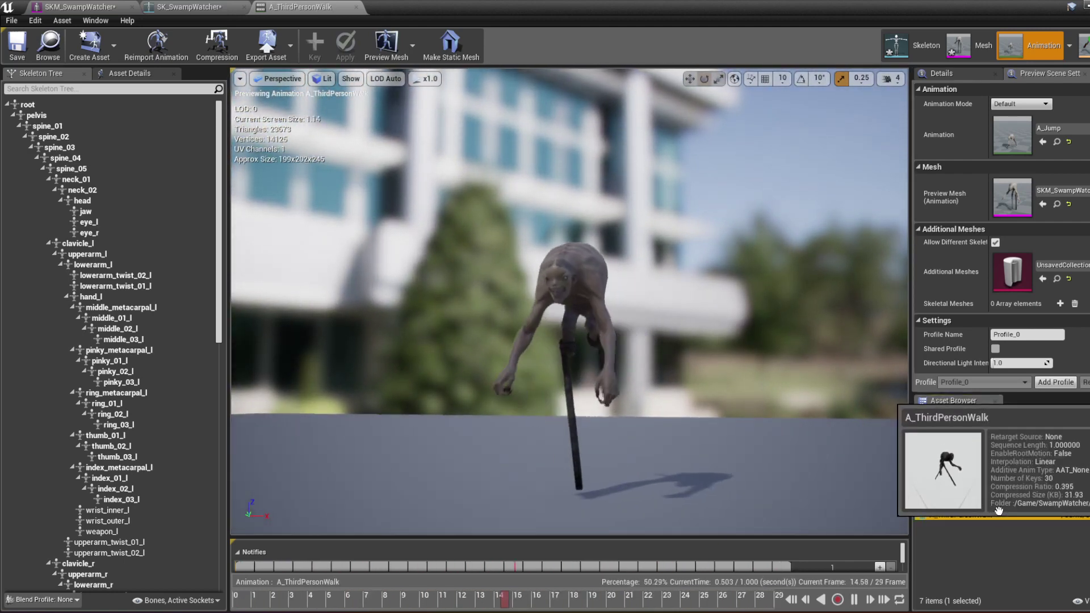
pyautogui.moveTo(750, 363); pyautogui.dragTo(681, 358)
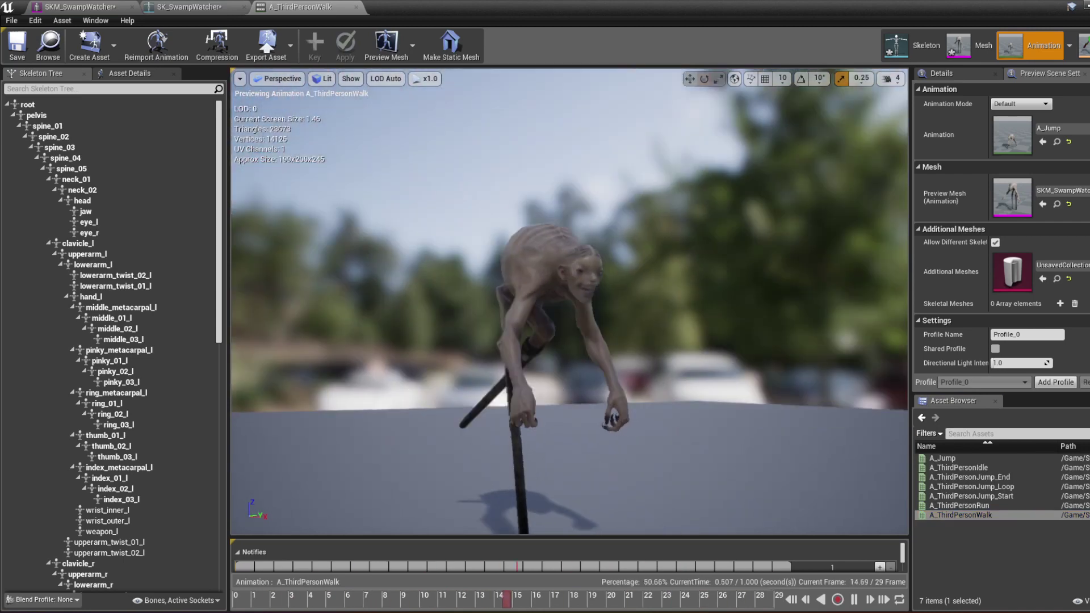
pyautogui.moveTo(713, 313); pyautogui.dragTo(710, 295)
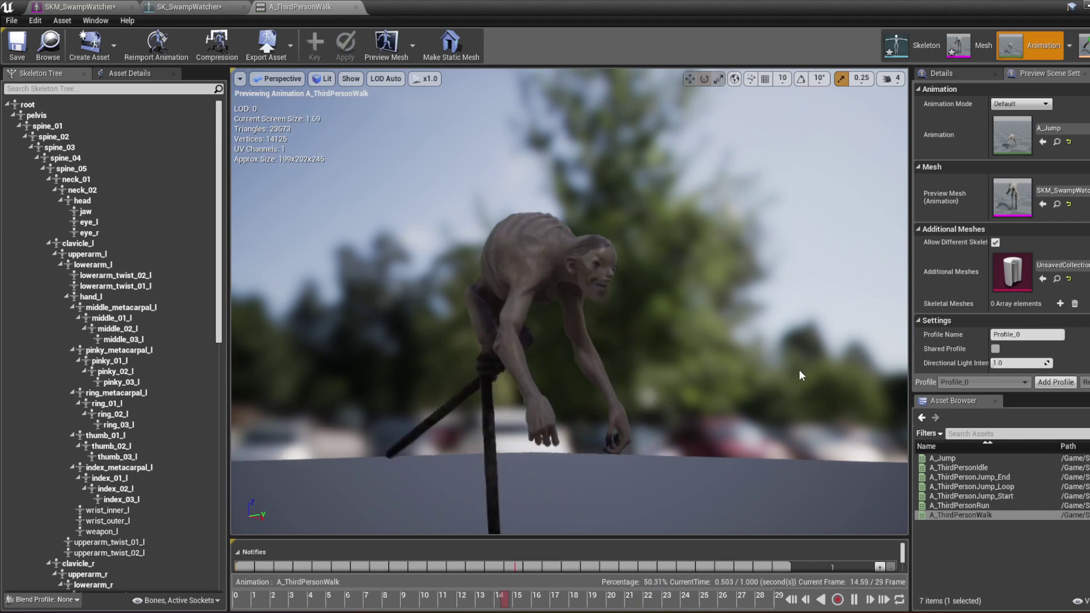
# - Rotate the preview lighting rig and raise Directional Light Intensity to 3.476191
pyautogui.scroll(-5, 1000, 285)
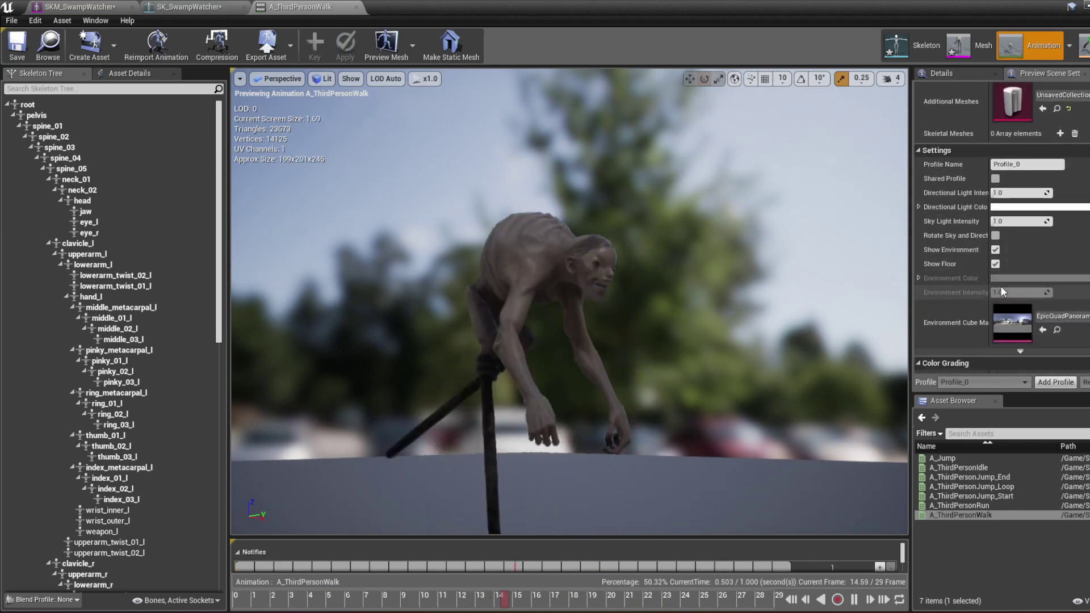
pyautogui.scroll(-3, 1000, 285)
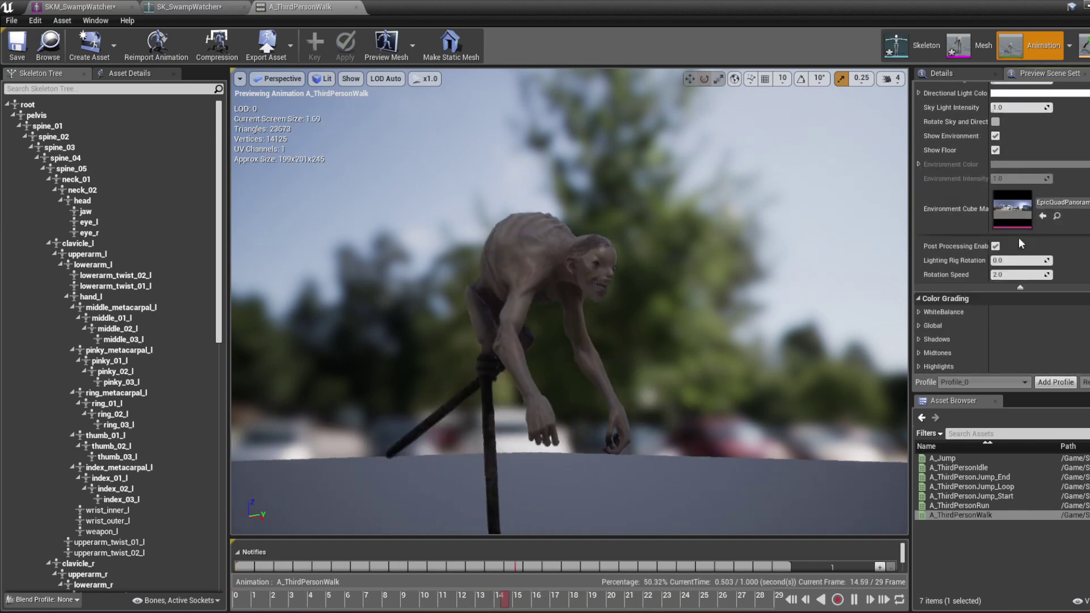
pyautogui.moveTo(1019, 260); pyautogui.dragTo(1047, 260)
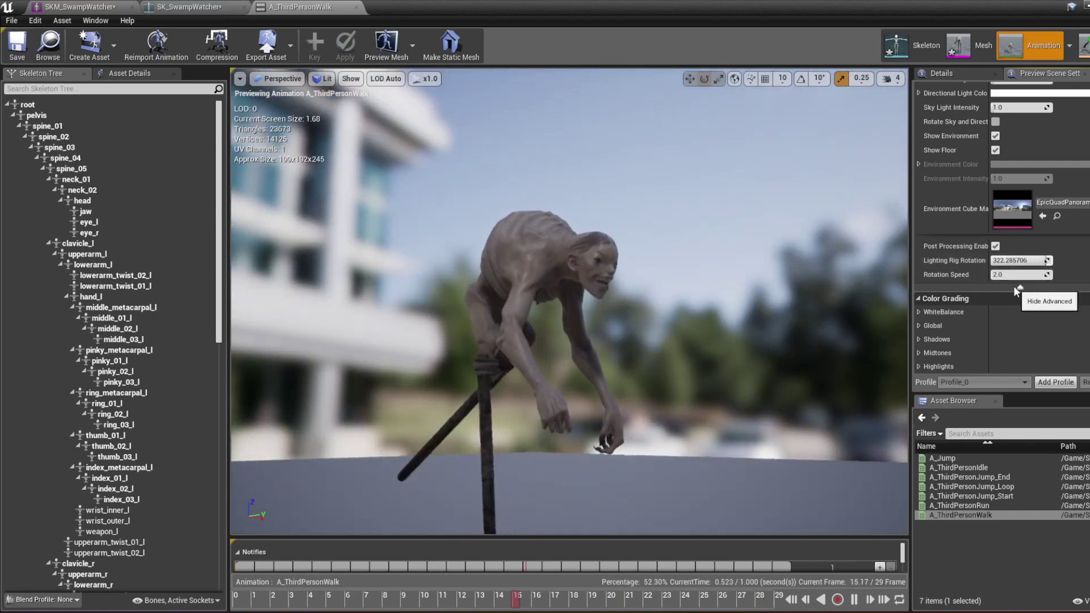
pyautogui.click(1020, 287)
pyautogui.click(1022, 289)
pyautogui.click(1021, 238)
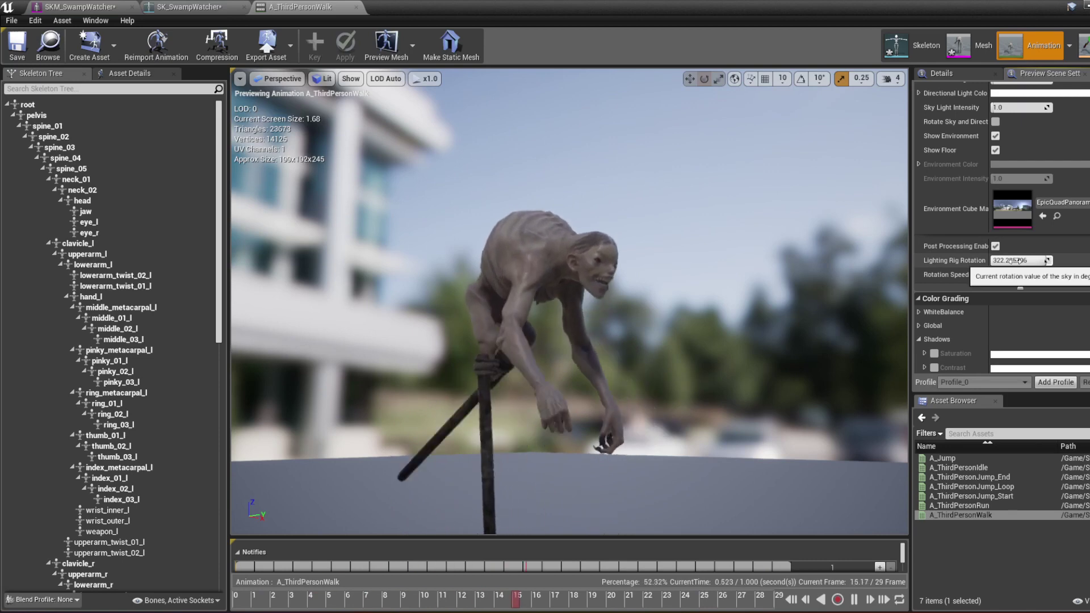
pyautogui.scroll(2, 1011, 238)
pyautogui.scroll(1, 1002, 202)
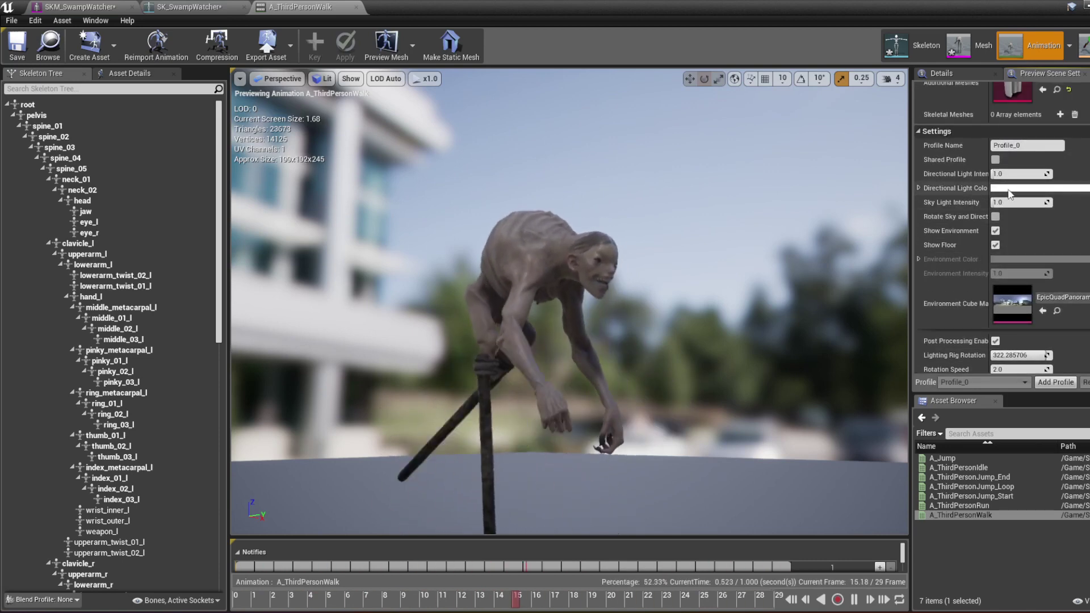
pyautogui.moveTo(1002, 174); pyautogui.dragTo(1000, 174)
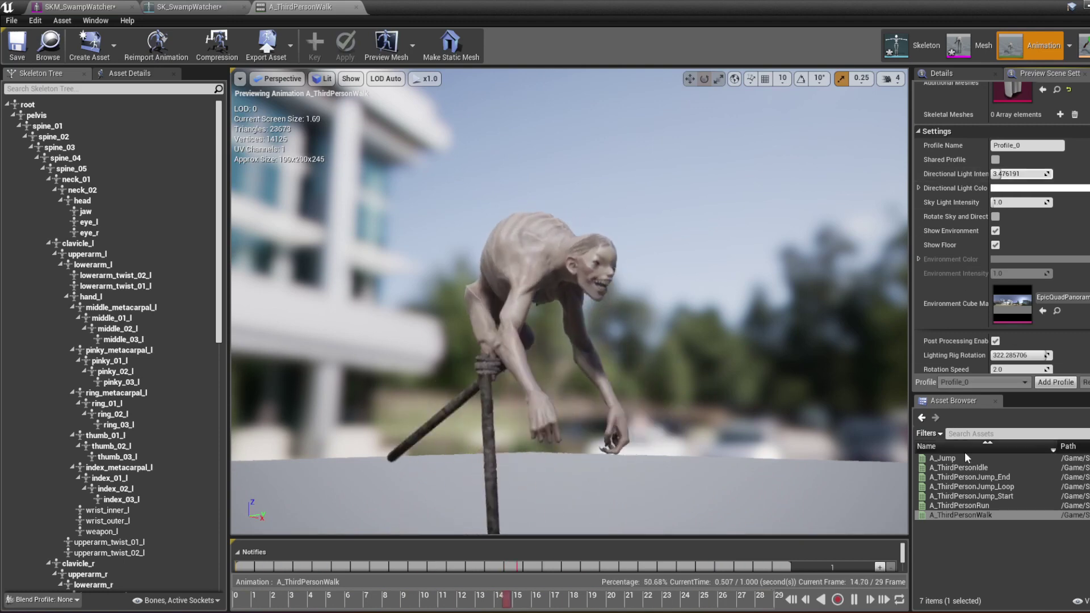
# - Preview the Run then Idle animations and open the PA_SwampWatcher physics asset
pyautogui.click(965, 505)
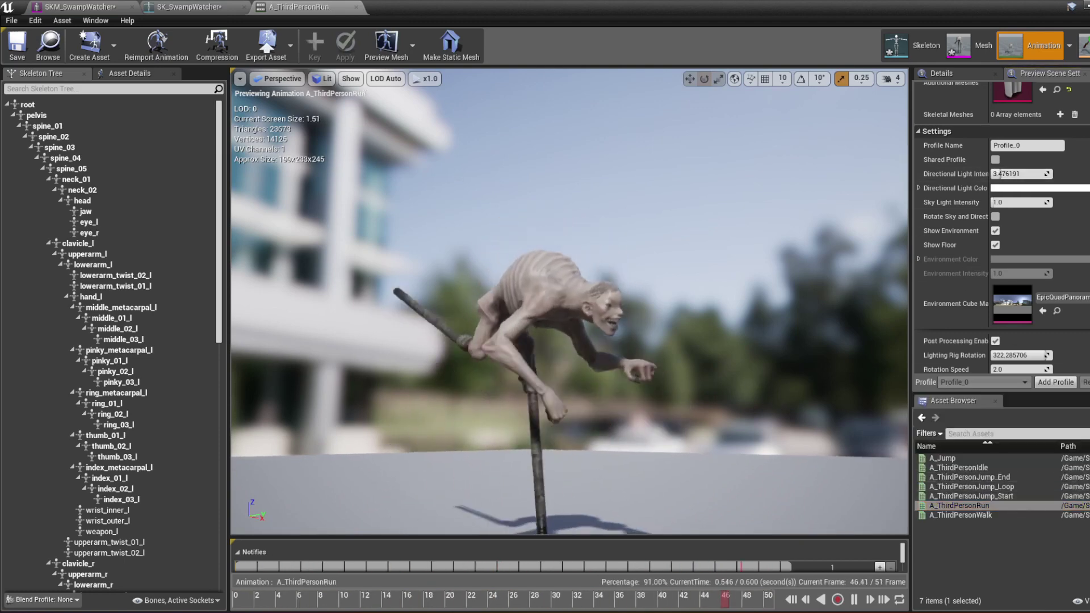
pyautogui.moveTo(749, 385); pyautogui.dragTo(755, 397)
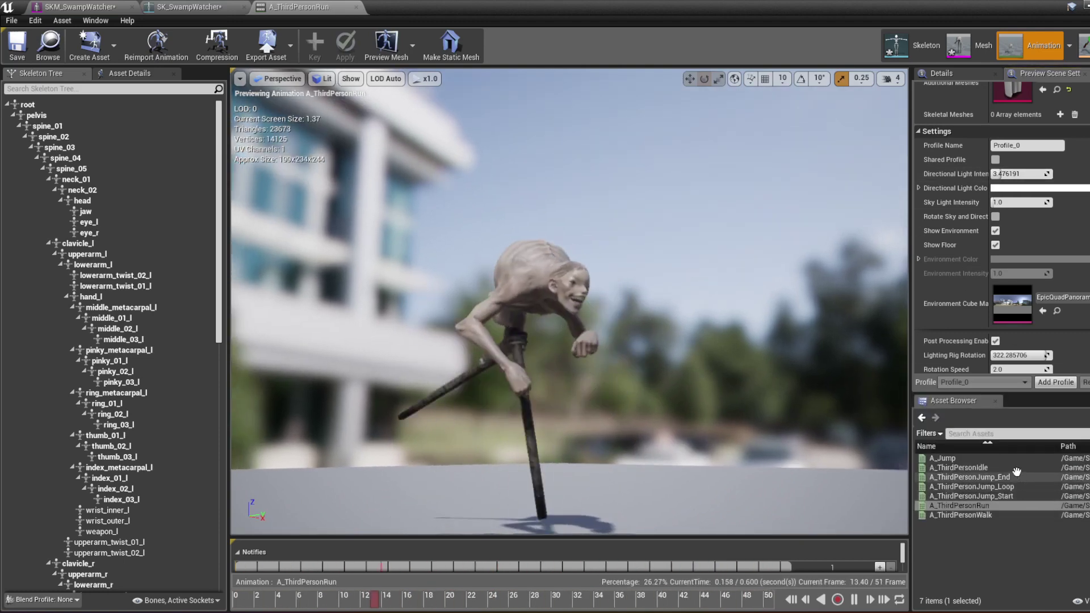
pyautogui.click(965, 467)
pyautogui.moveTo(732, 368); pyautogui.dragTo(755, 369)
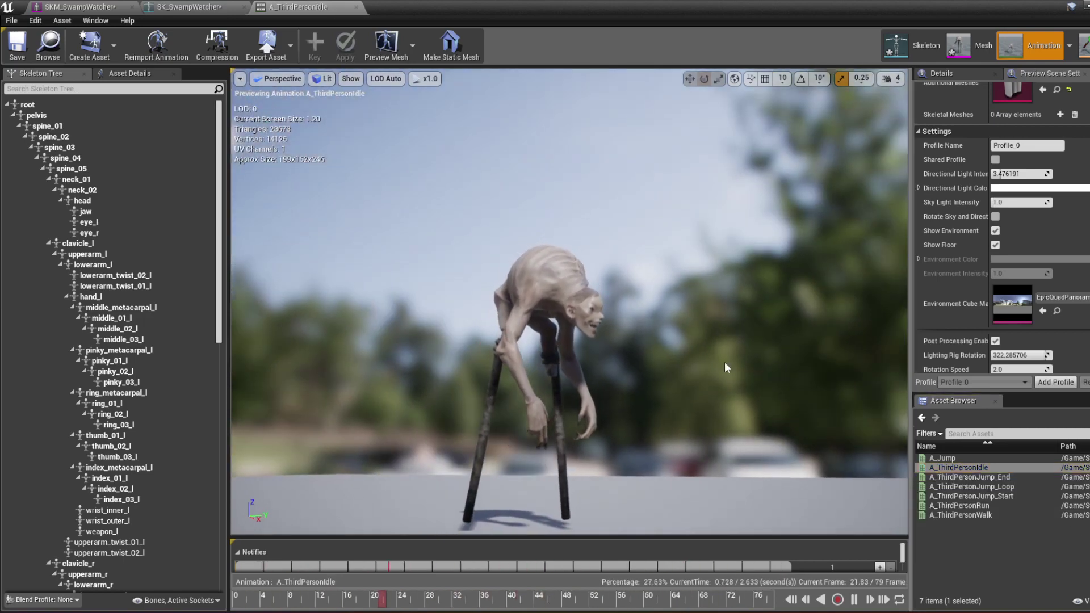
pyautogui.moveTo(728, 373); pyautogui.dragTo(728, 373)
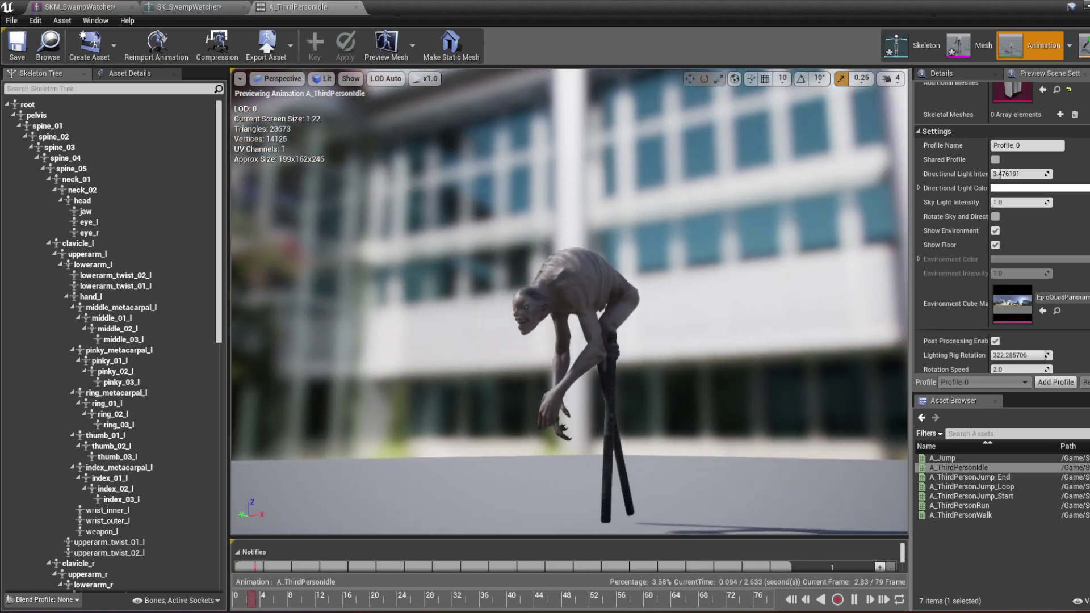
pyautogui.click(1081, 45)
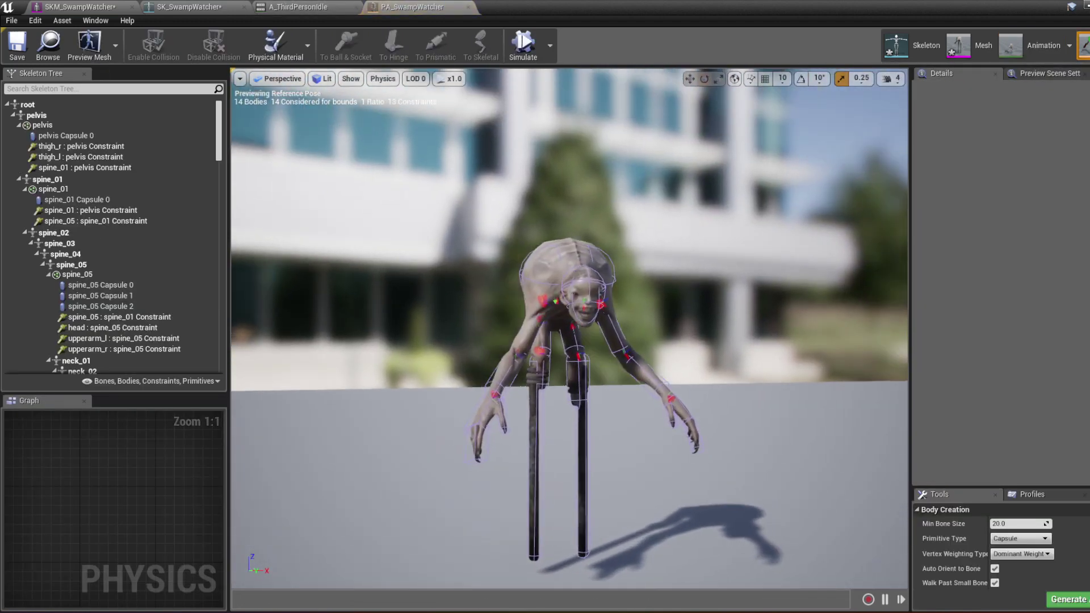
# - Run the ragdoll simulation and pull the creature's pole and torso around
pyautogui.click(550, 45)
pyautogui.click(573, 75)
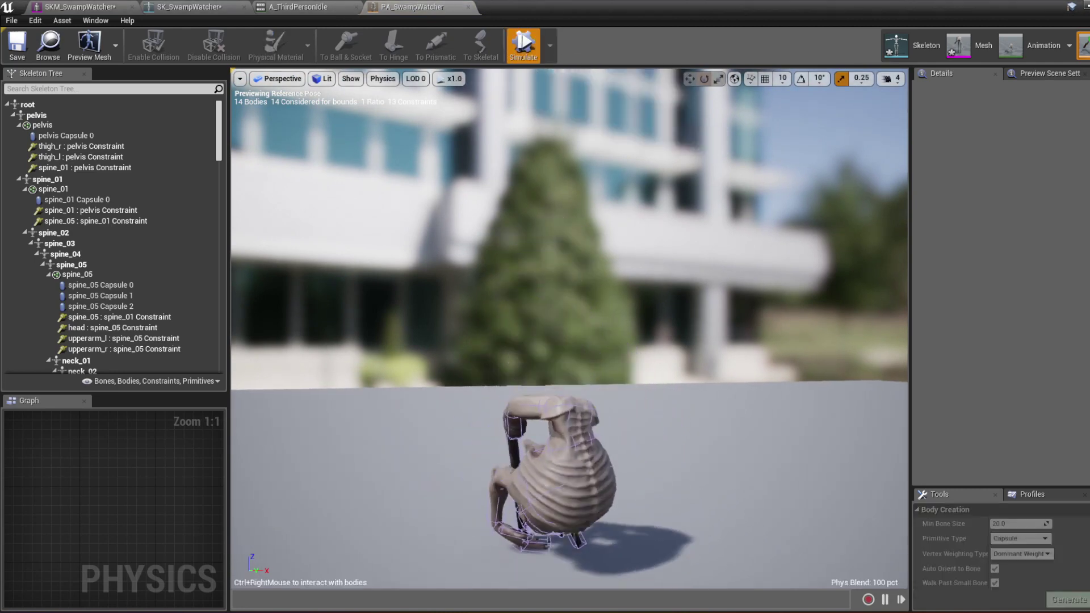
pyautogui.moveTo(713, 311); pyautogui.dragTo(634, 326)
pyautogui.doubleClick(524, 46)
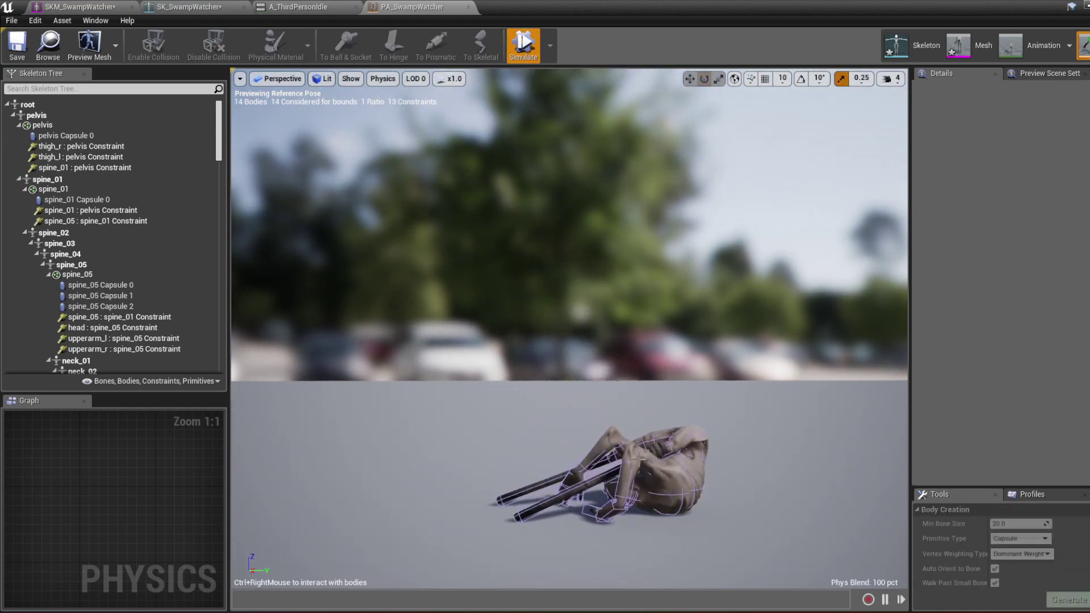
pyautogui.keyDown('ctrl'); pyautogui.moveTo(520, 516); pyautogui.dragTo(589, 335, button='right'); pyautogui.keyUp('ctrl')
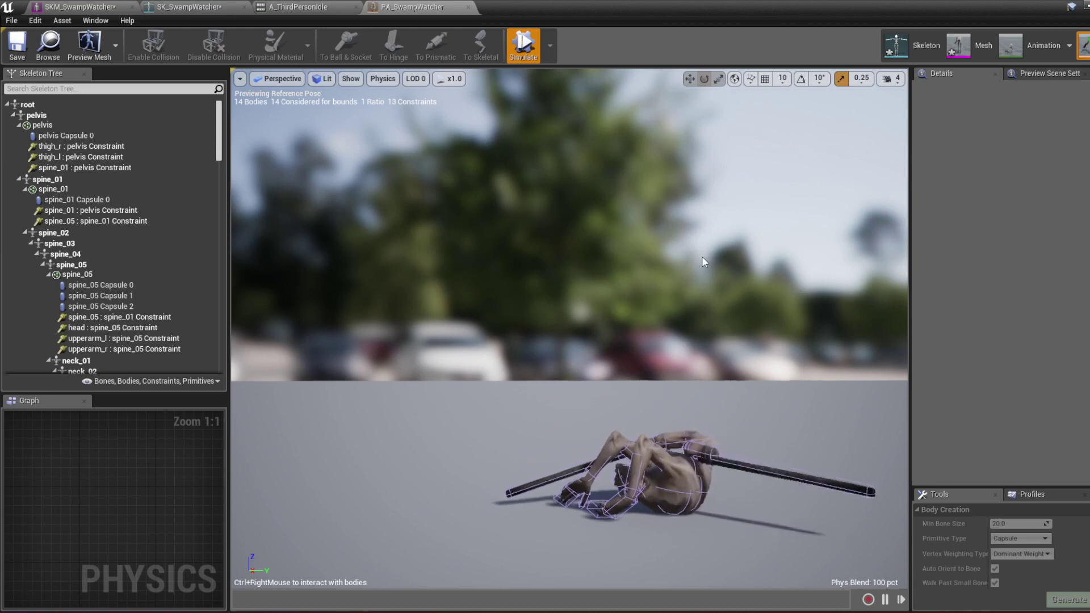
pyautogui.keyDown('ctrl'); pyautogui.moveTo(523, 476); pyautogui.dragTo(550, 319, button='right'); pyautogui.keyUp('ctrl')
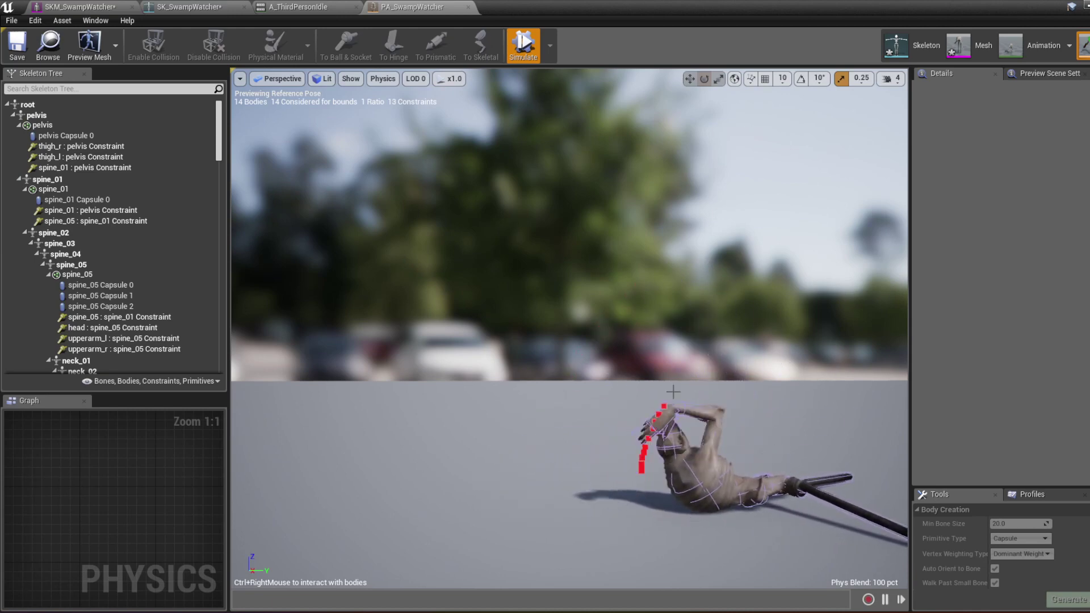
pyautogui.moveTo(698, 489)
pyautogui.keyDown('ctrl'); pyautogui.mouseDown(button='right')
pyautogui.moveTo(613, 404)
pyautogui.moveTo(586, 211)
pyautogui.mouseUp(button='right'); pyautogui.keyUp('ctrl')
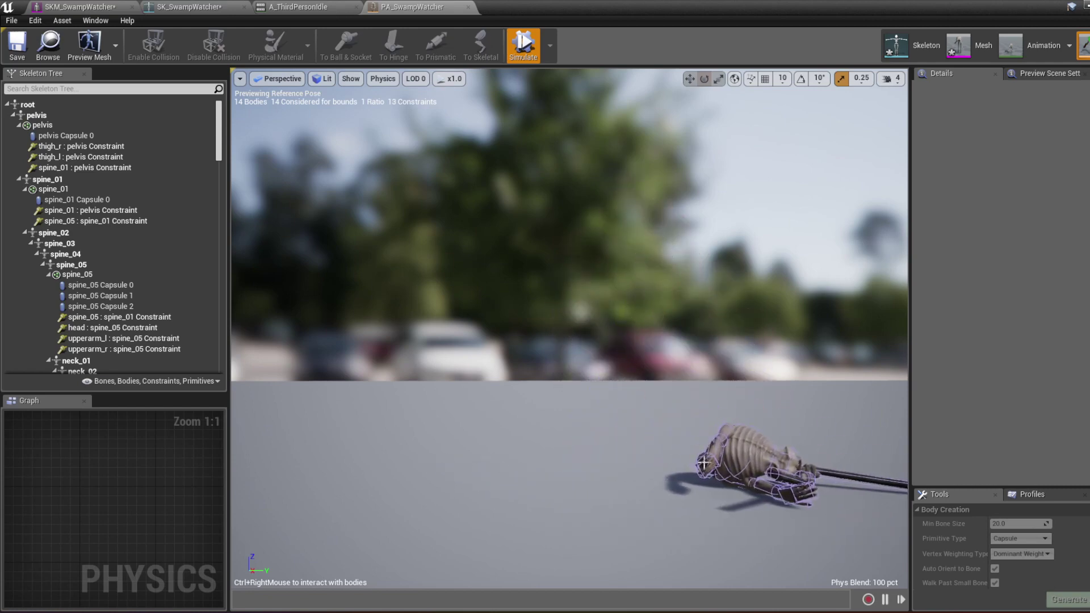
# - Restart the simulation, lift the collapsed creature upright, then stop it to restore the reference pose
pyautogui.click(522, 50)
pyautogui.click(521, 50)
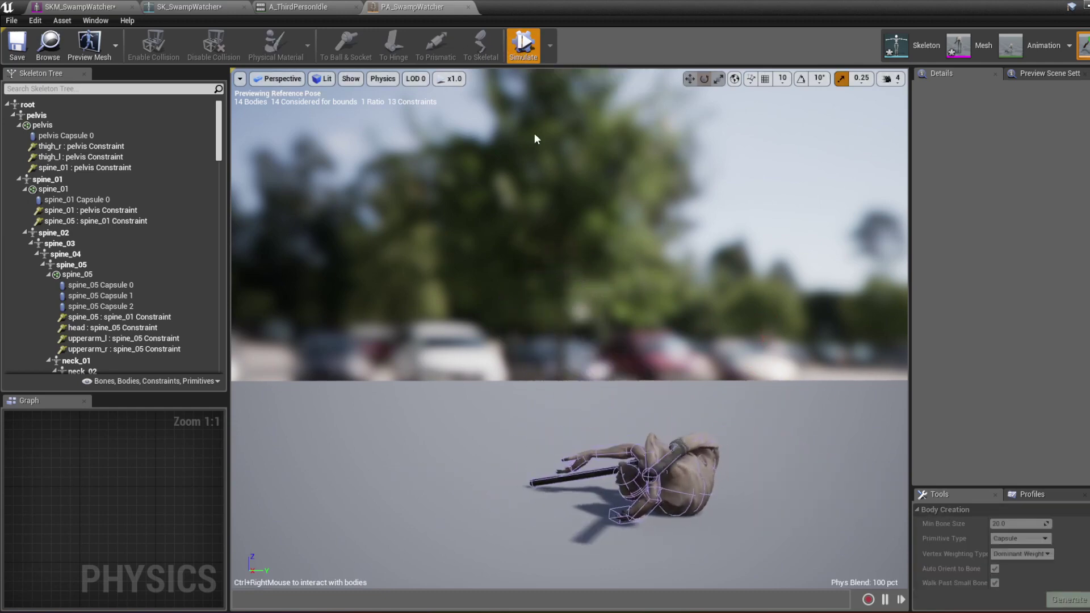
pyautogui.moveTo(688, 502)
pyautogui.keyDown('ctrl'); pyautogui.mouseDown(button='right')
pyautogui.moveTo(652, 305)
pyautogui.moveTo(583, 311)
pyautogui.mouseUp(button='right'); pyautogui.keyUp('ctrl')
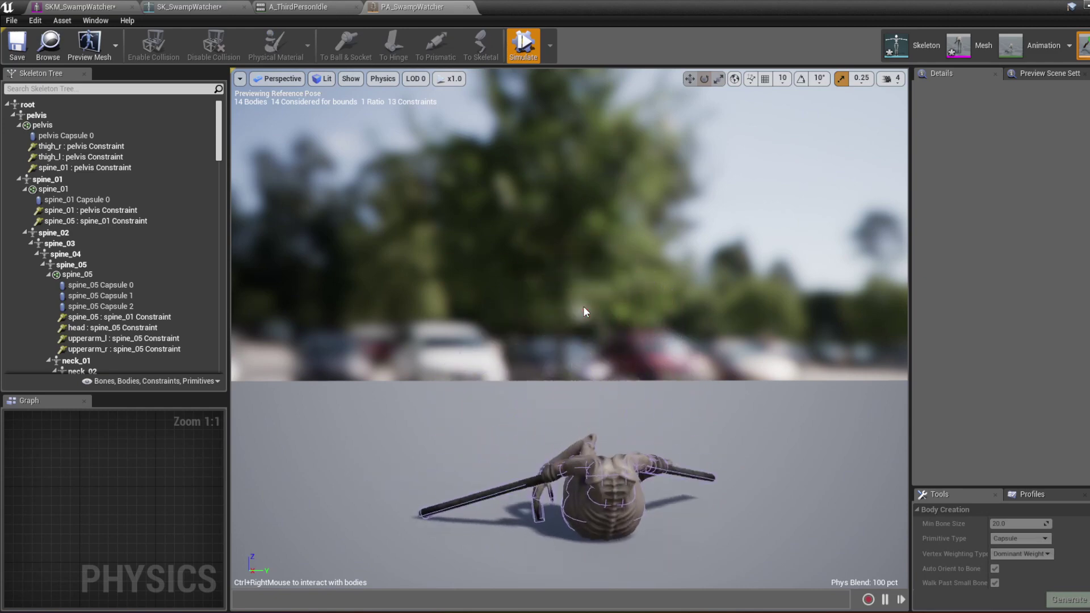
pyautogui.click(523, 43)
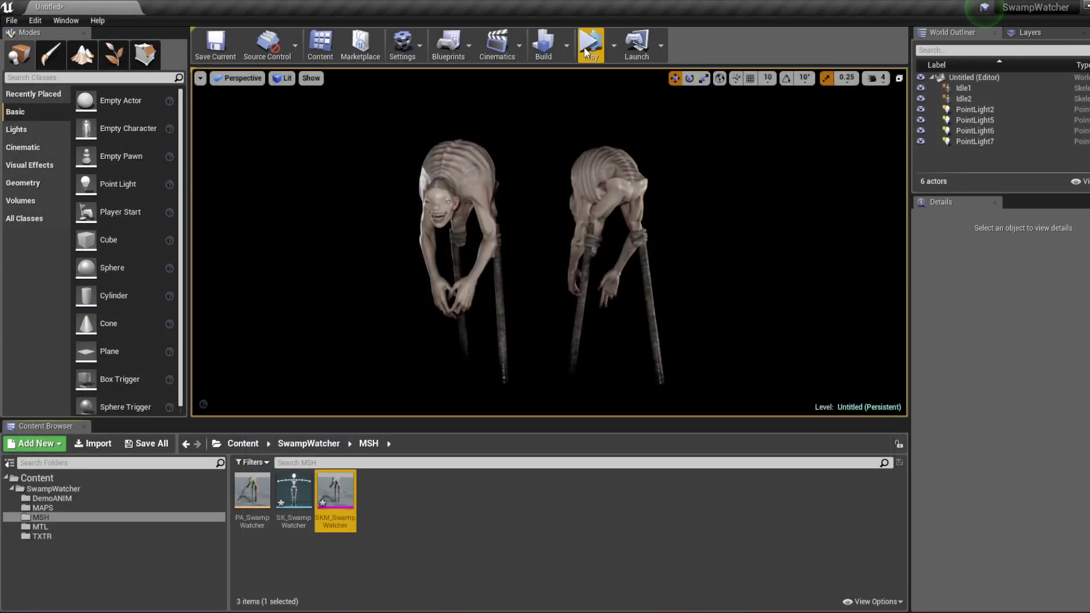
# - Play the level in the editor with the viewport in Immersive Mode
pyautogui.click(589, 45)
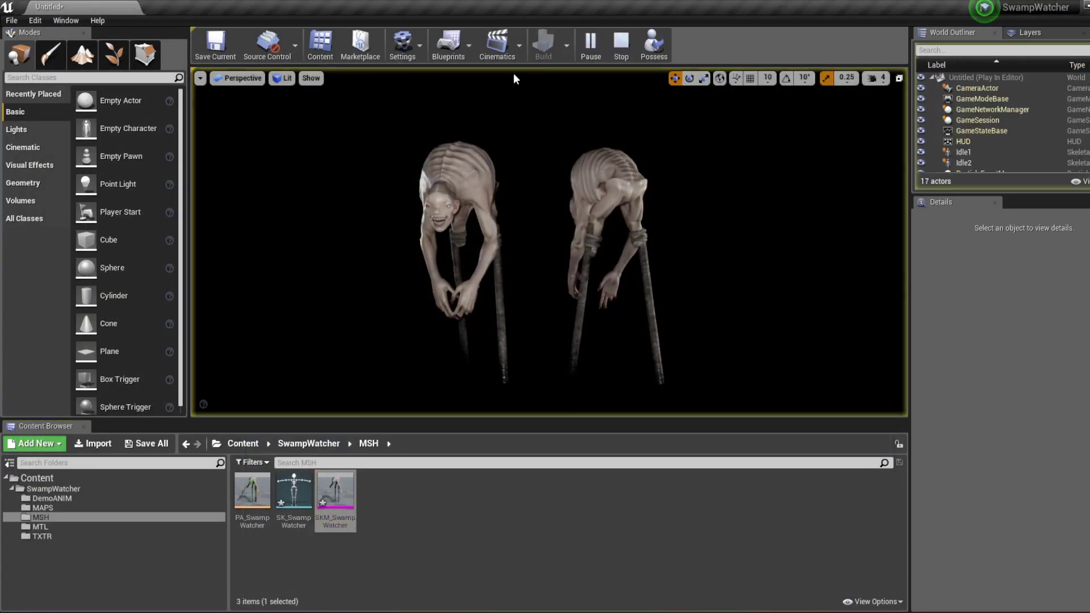
pyautogui.click(200, 78)
pyautogui.click(226, 229)
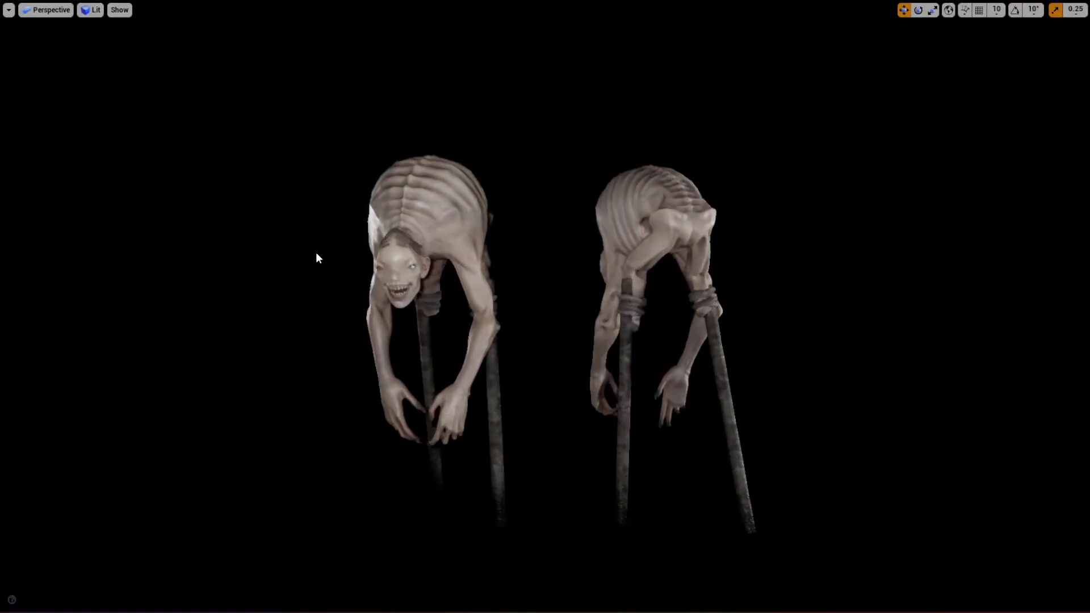